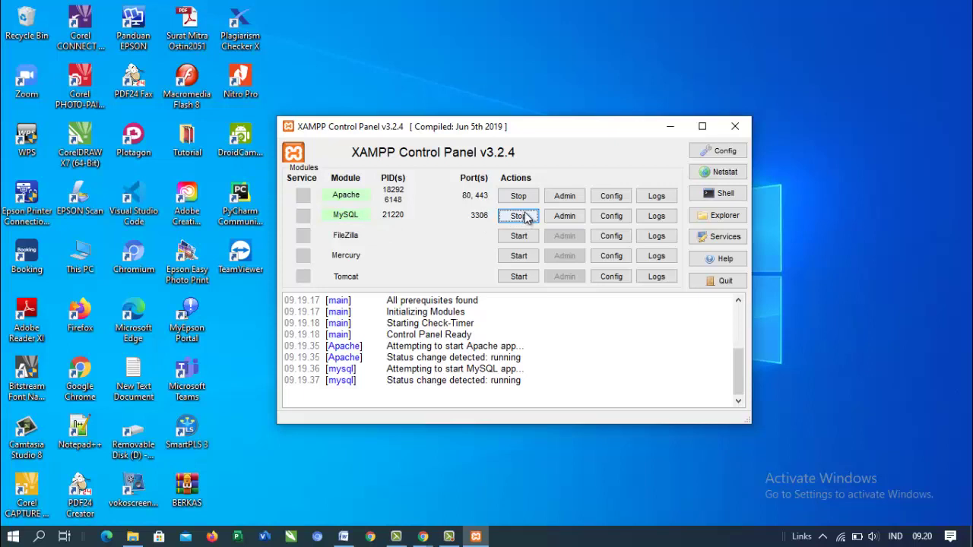
Restart the MySQL module by stopping it and starting it again.
left_click(522, 216)
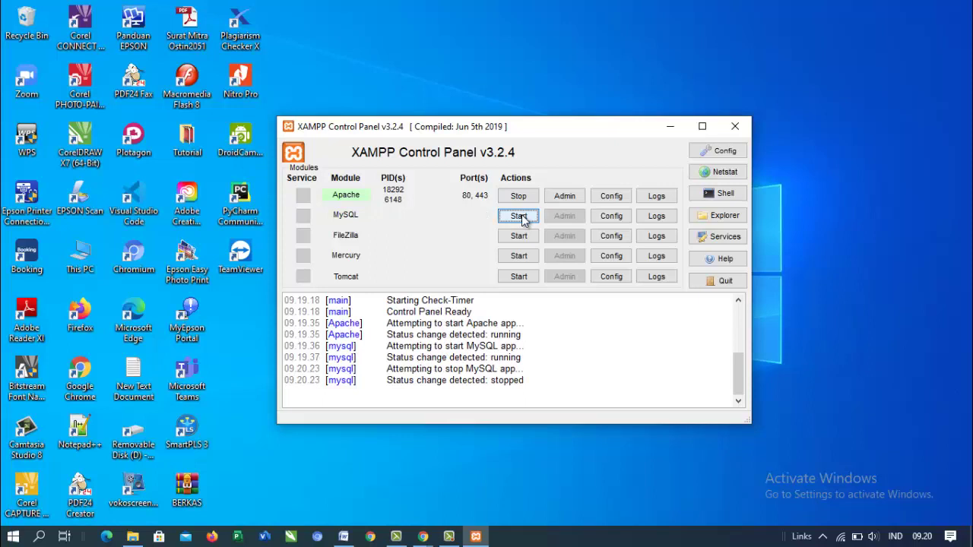
left_click(521, 216)
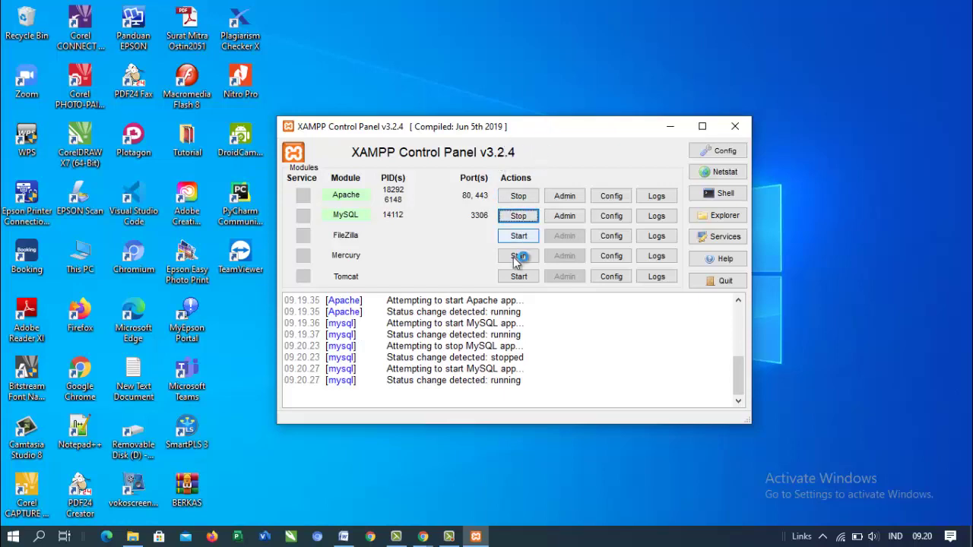
Switch to the empty Chrome window and open localhost/phpmyadmin/.
mouse_move(422, 537)
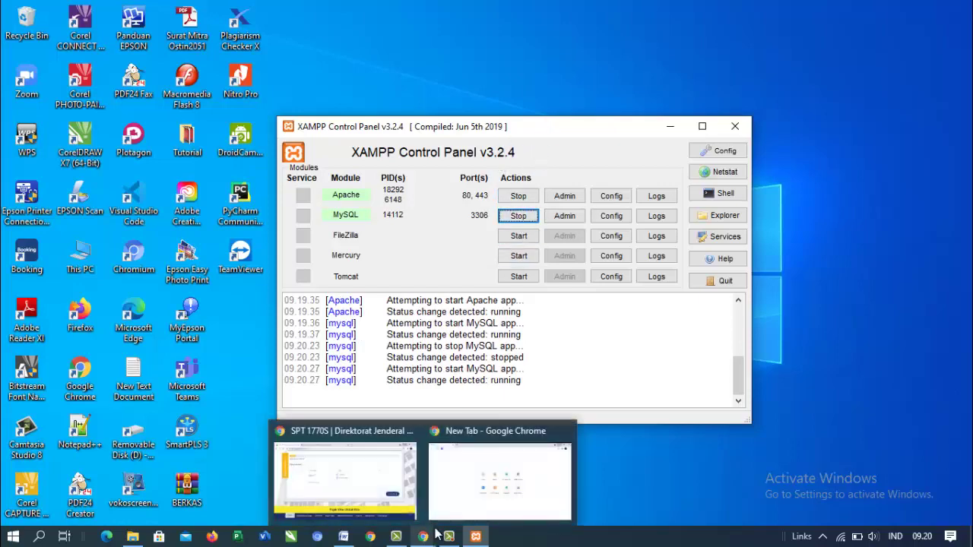
left_click(464, 488)
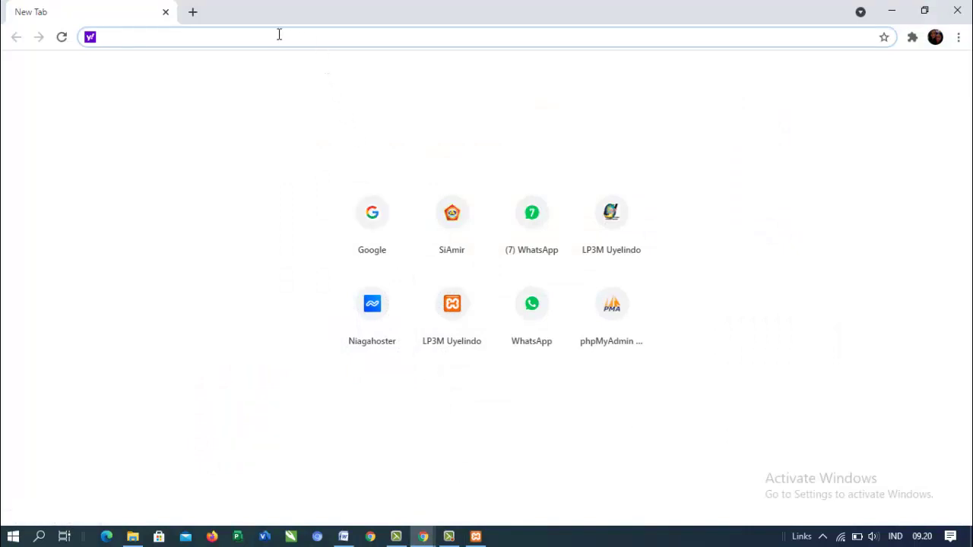
type("lo")
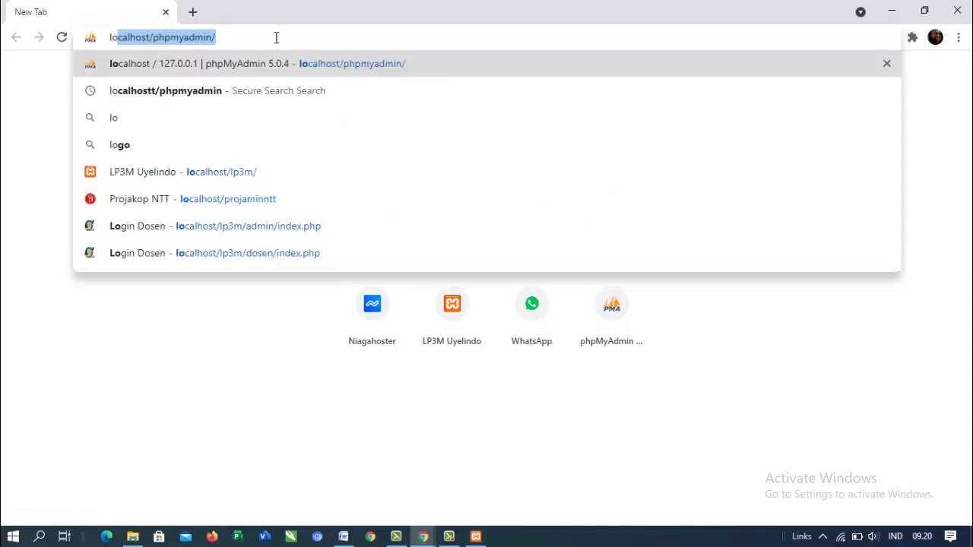
key("End")
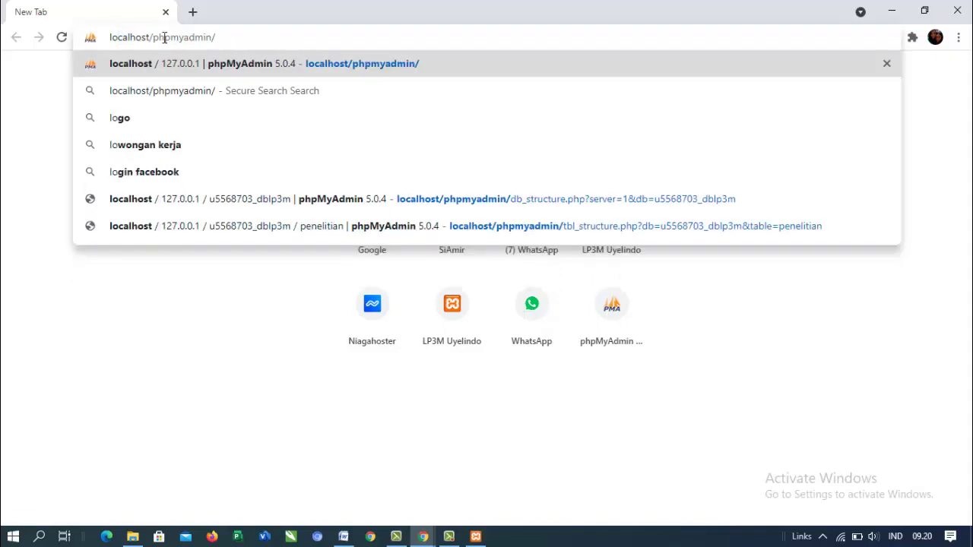
key("ctrl+a")
left_click(243, 36)
key("Return")
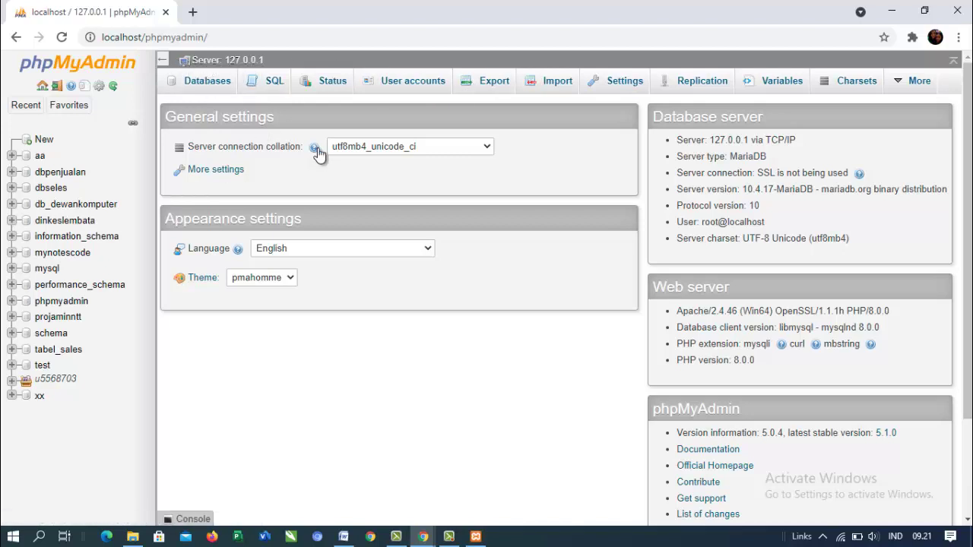
Try to create a new database named dbpenjualan.
left_click(46, 143)
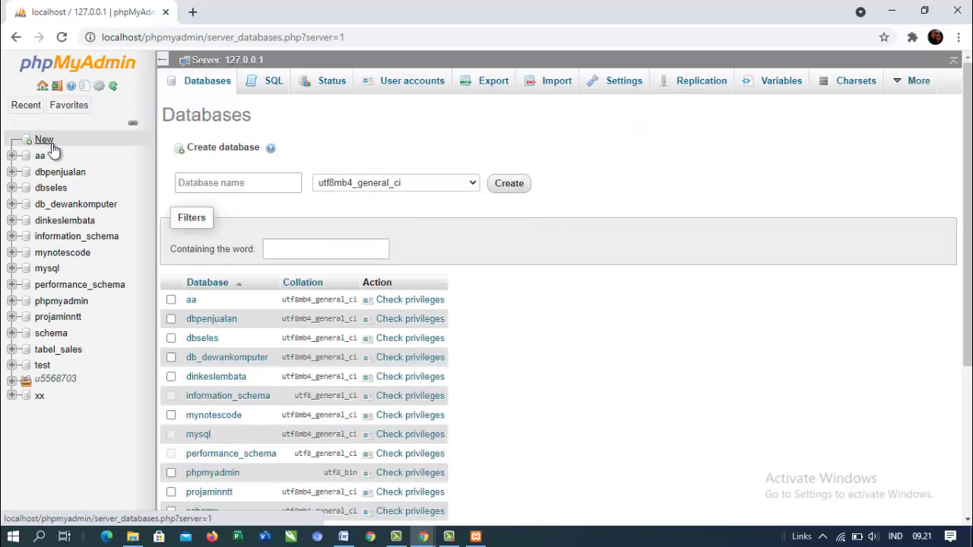
left_click(220, 188)
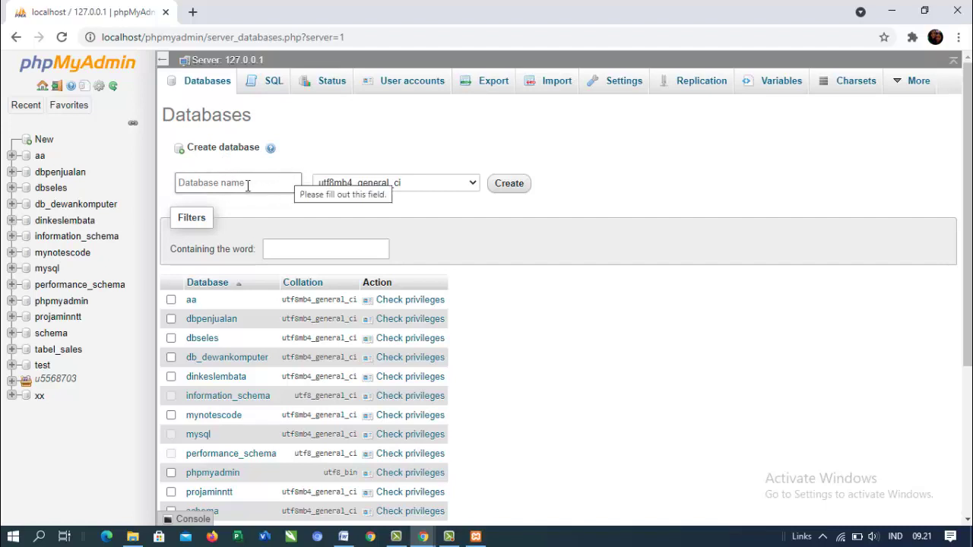
left_click(247, 185)
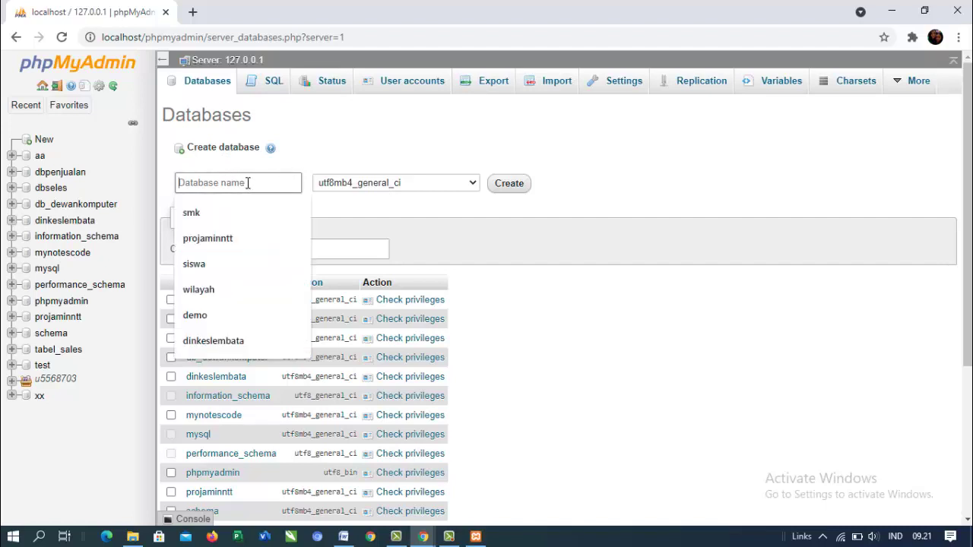
type("db")
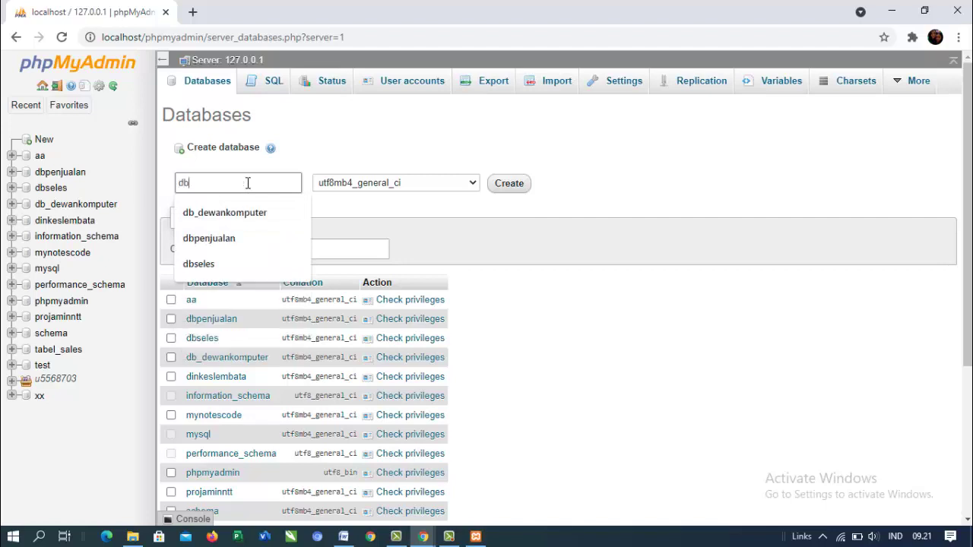
type("penju")
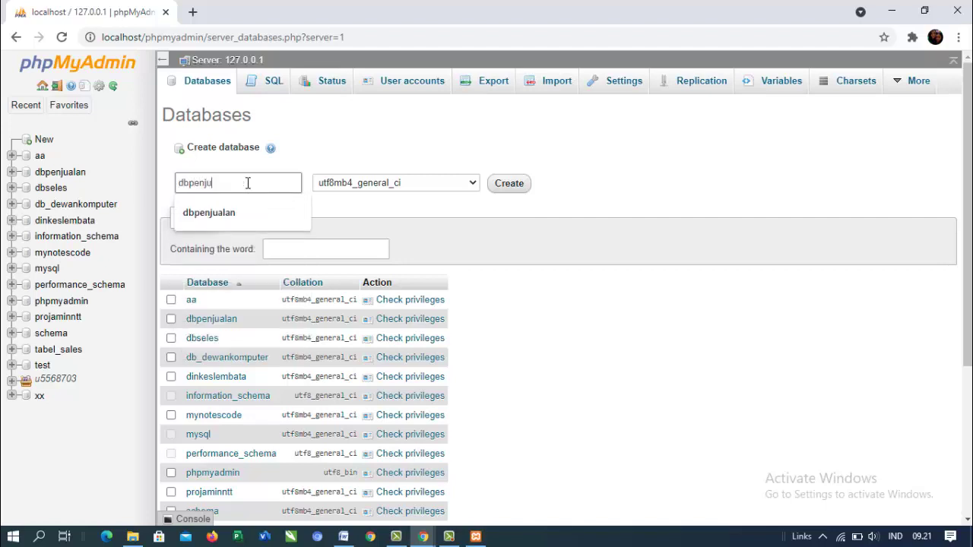
type("alan")
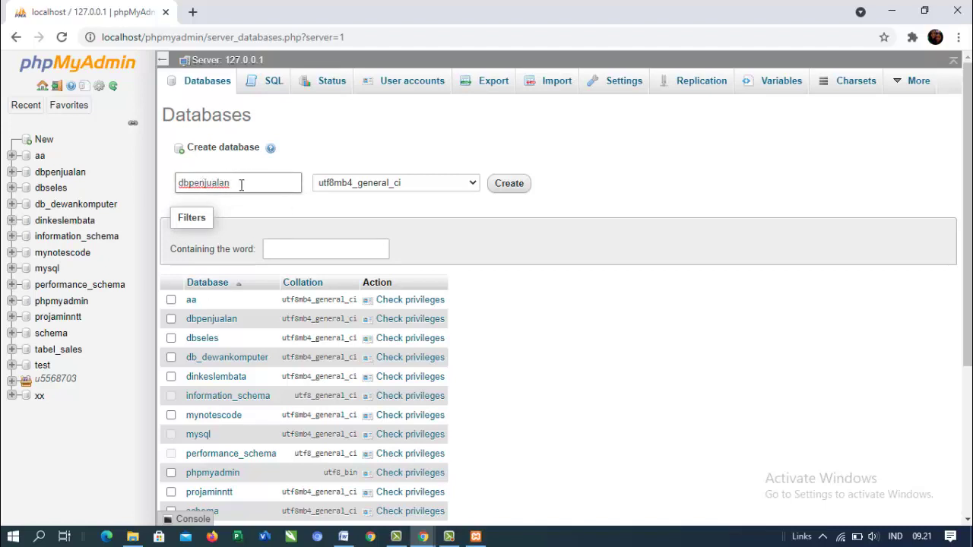
left_click(505, 186)
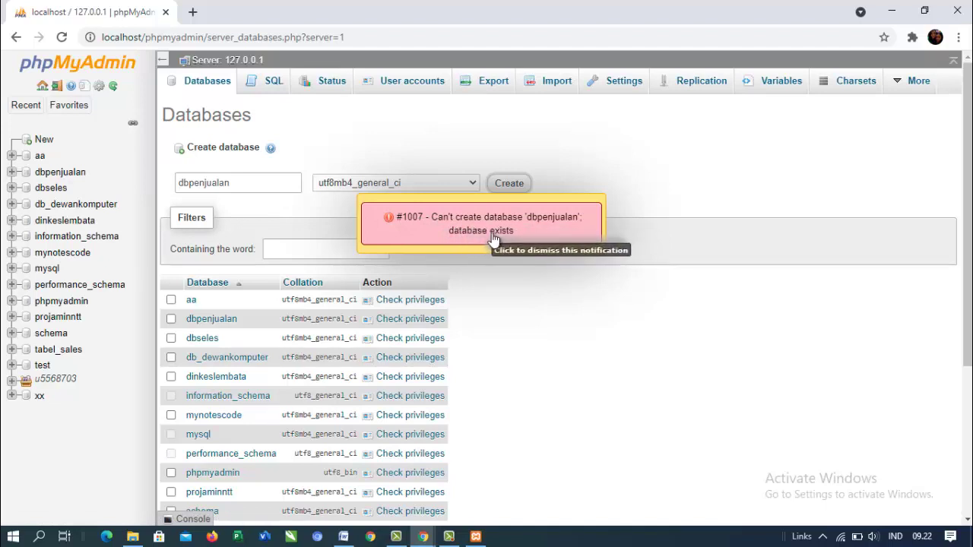
Open the dbpenjualan database and start a new table named barang1 with 5 columns.
left_click(61, 173)
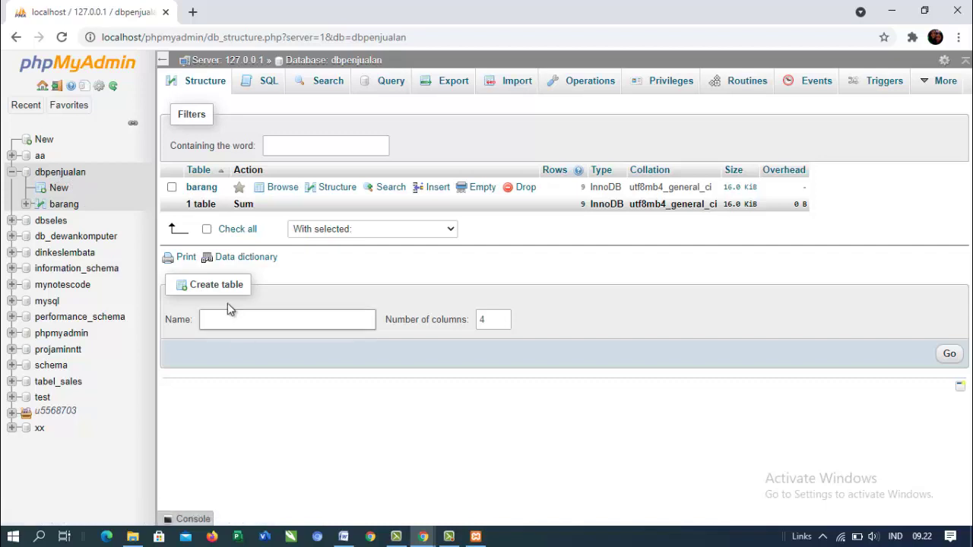
left_click(235, 321)
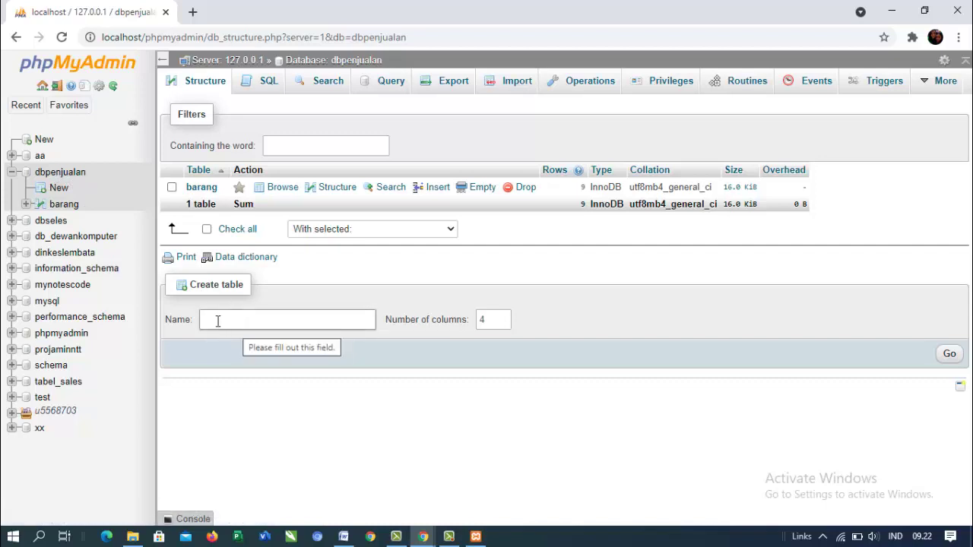
left_click(217, 320)
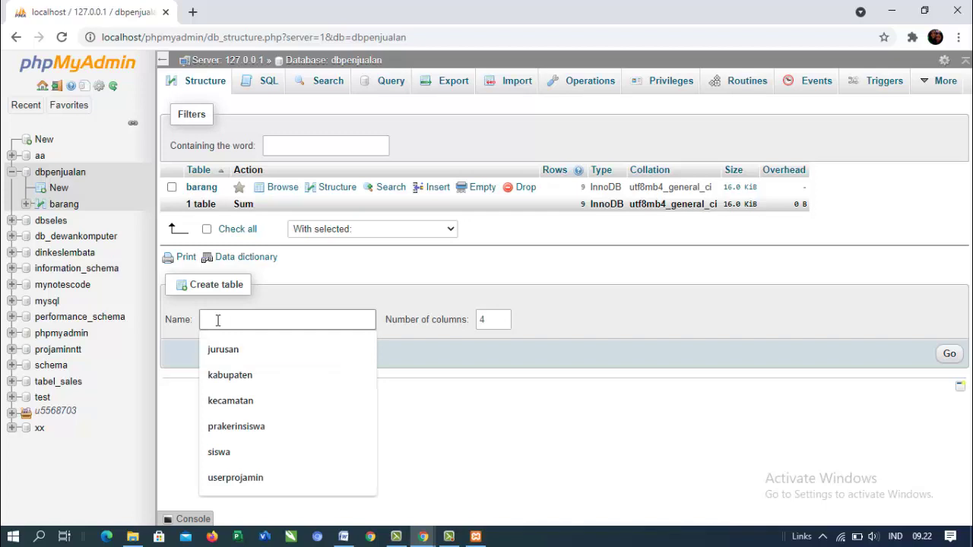
type("barang")
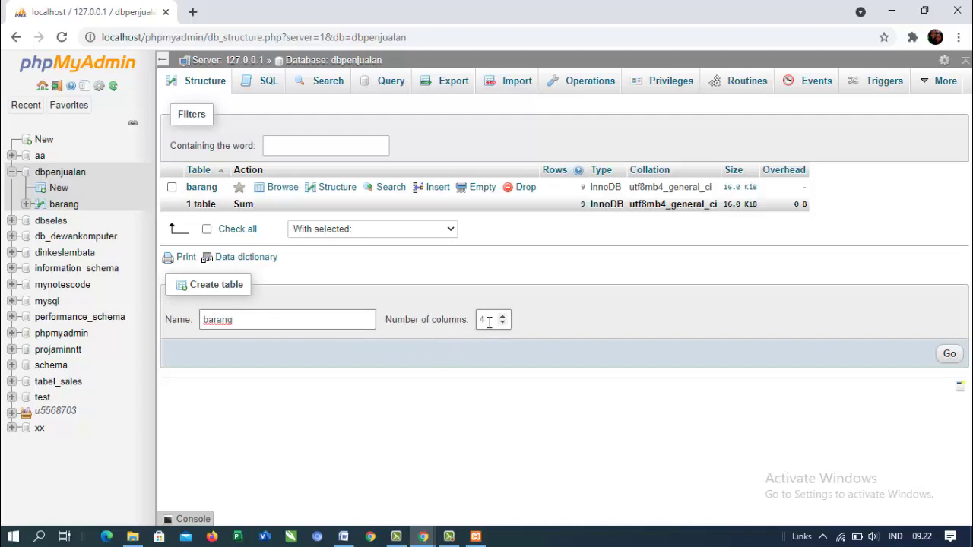
left_click_drag(490, 320, 461, 316)
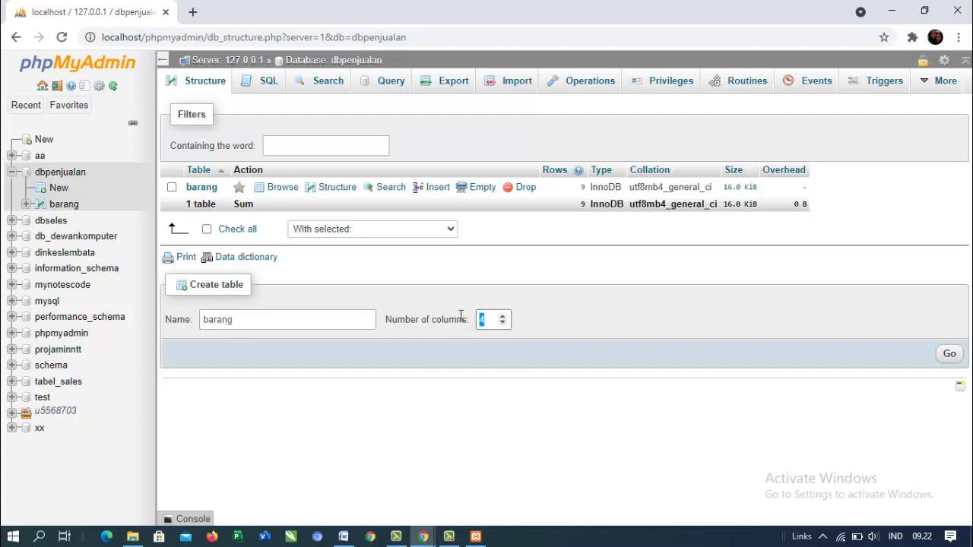
type("5")
left_click(304, 327)
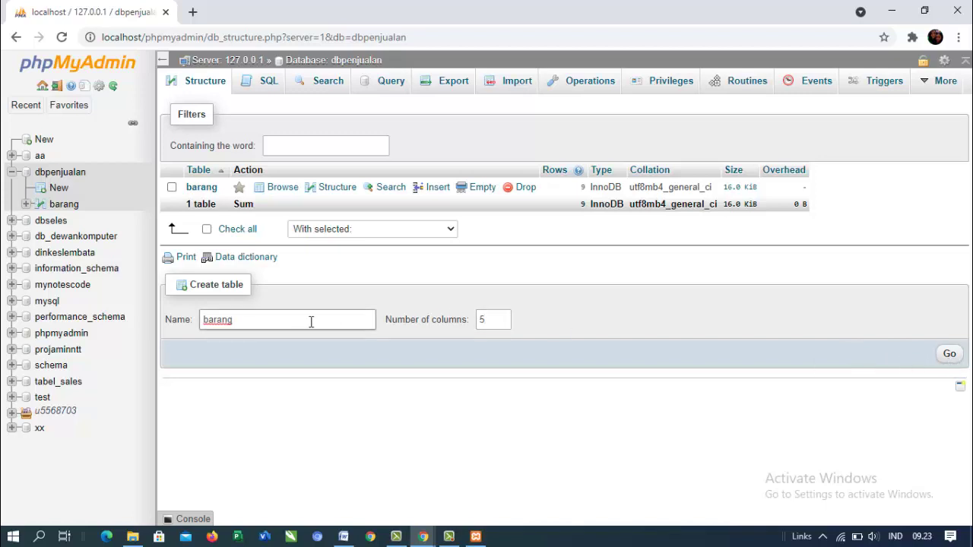
type("1")
left_click(948, 356)
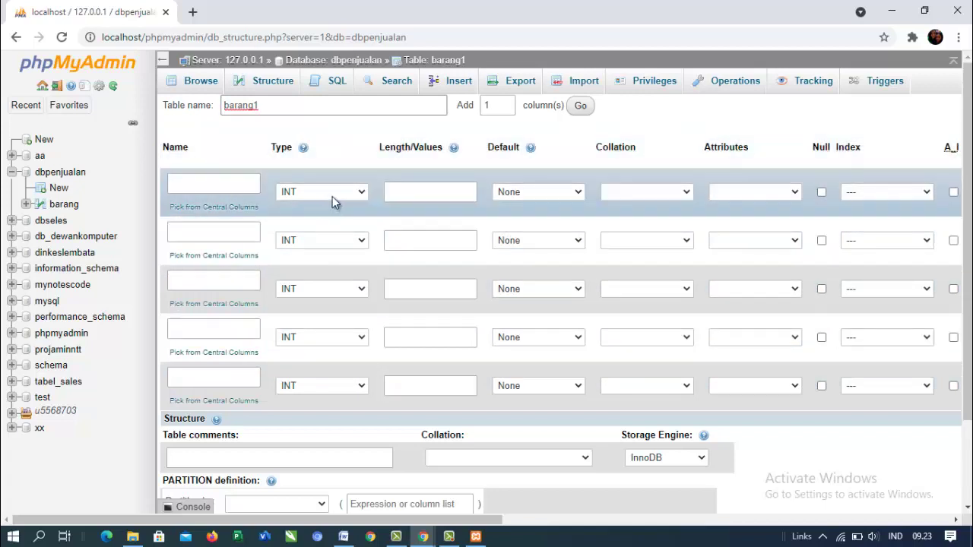
Name the five columns of the new table idbarang, kodebarang, namabarang, satuan and jumlah, in that order.
left_click(425, 387)
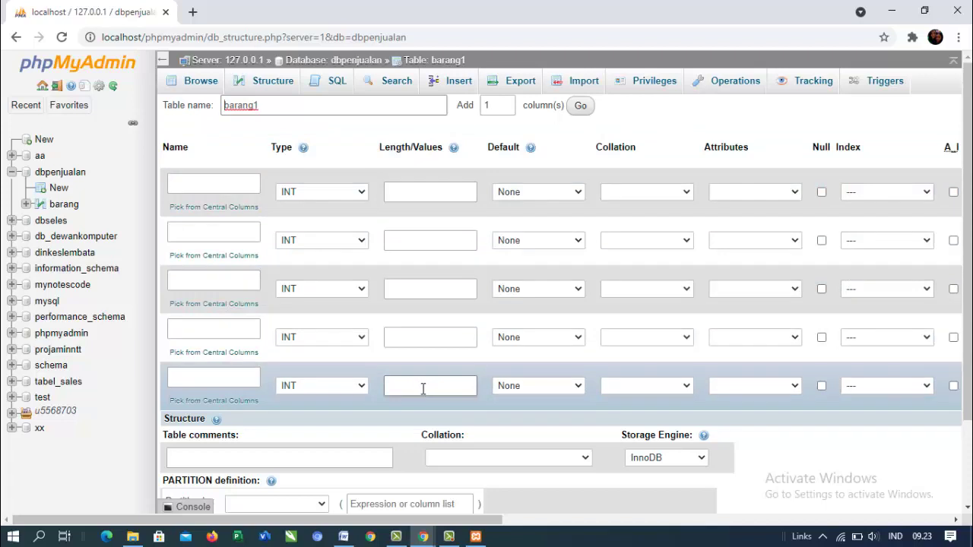
left_click(208, 182)
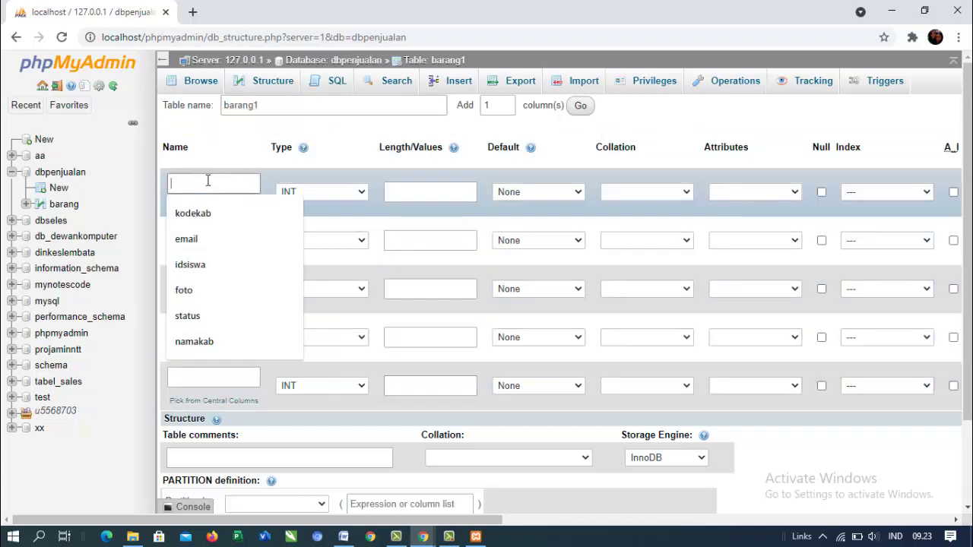
type("idbarang")
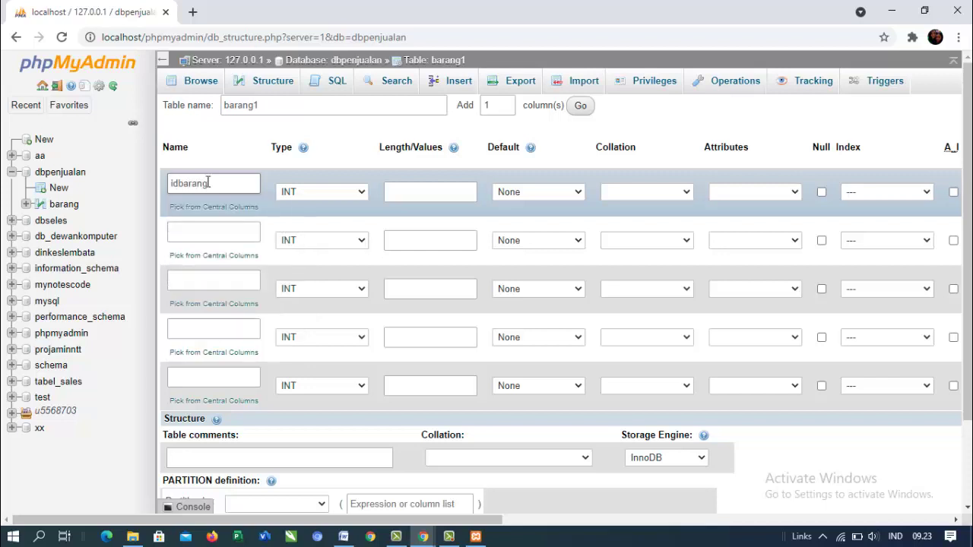
left_click(203, 231)
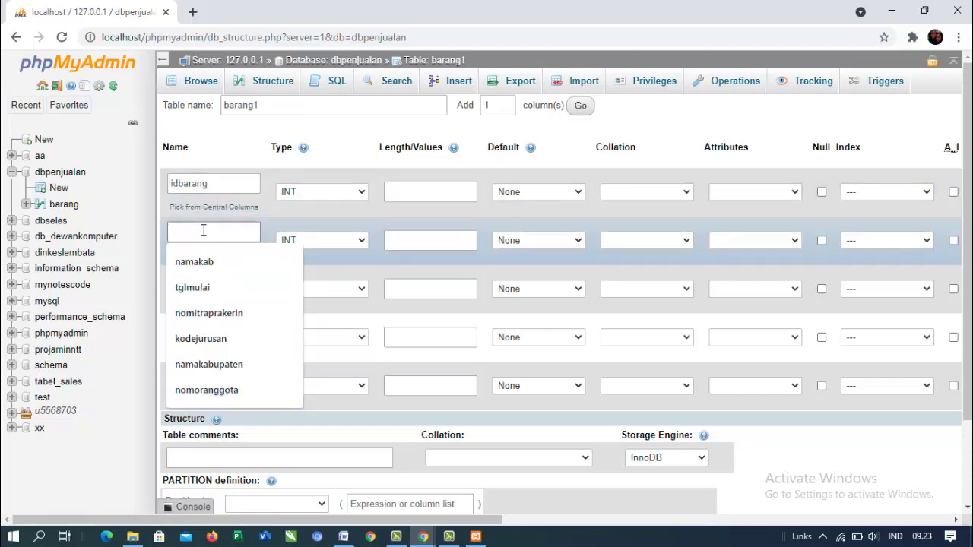
type("kodebarang")
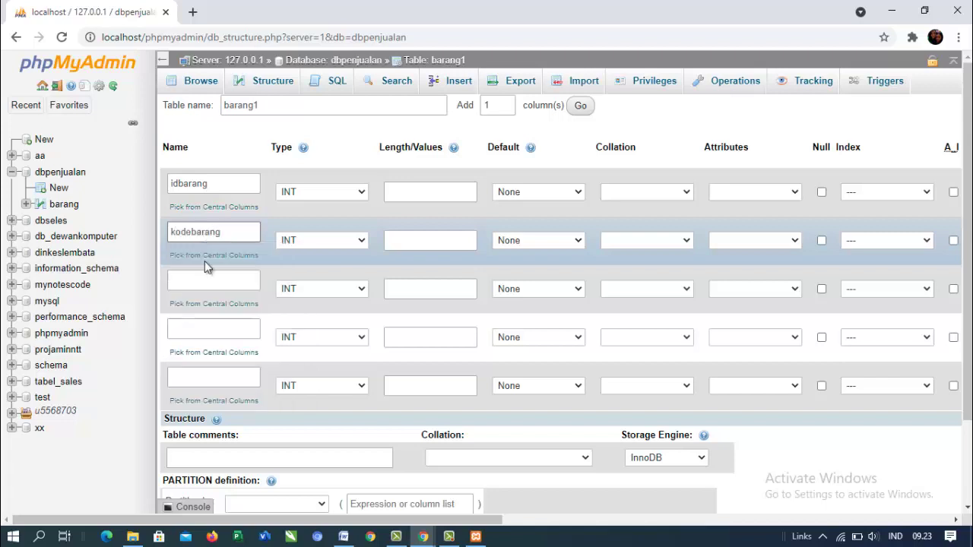
left_click(206, 280)
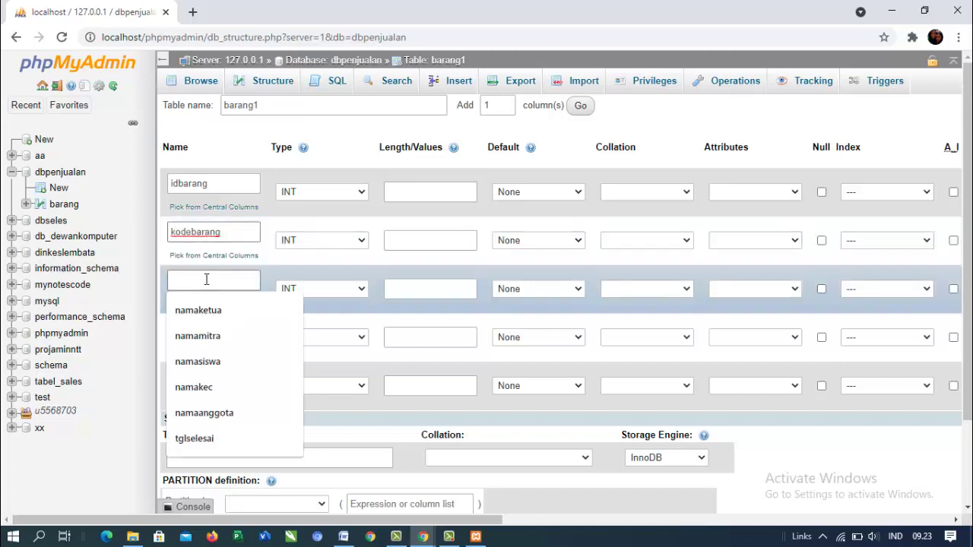
type("nama")
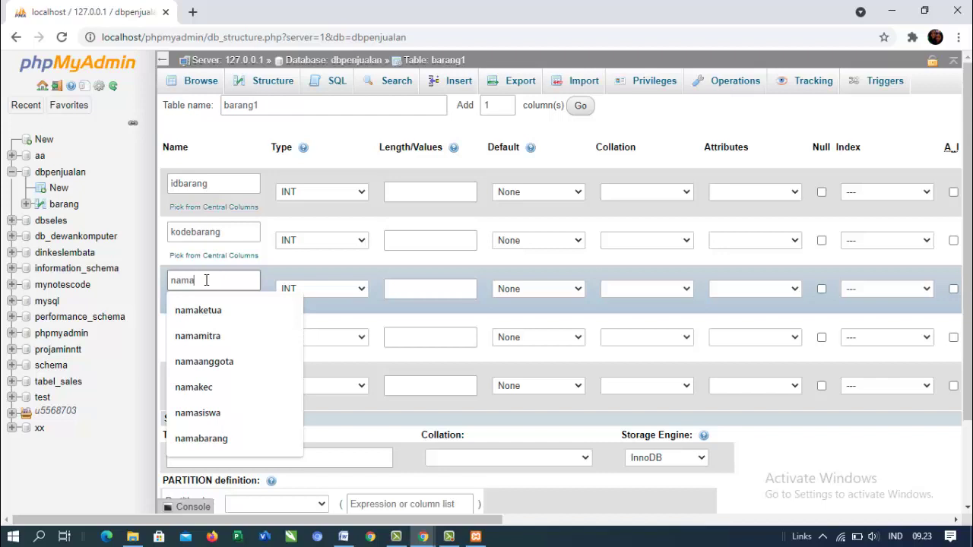
type("barang")
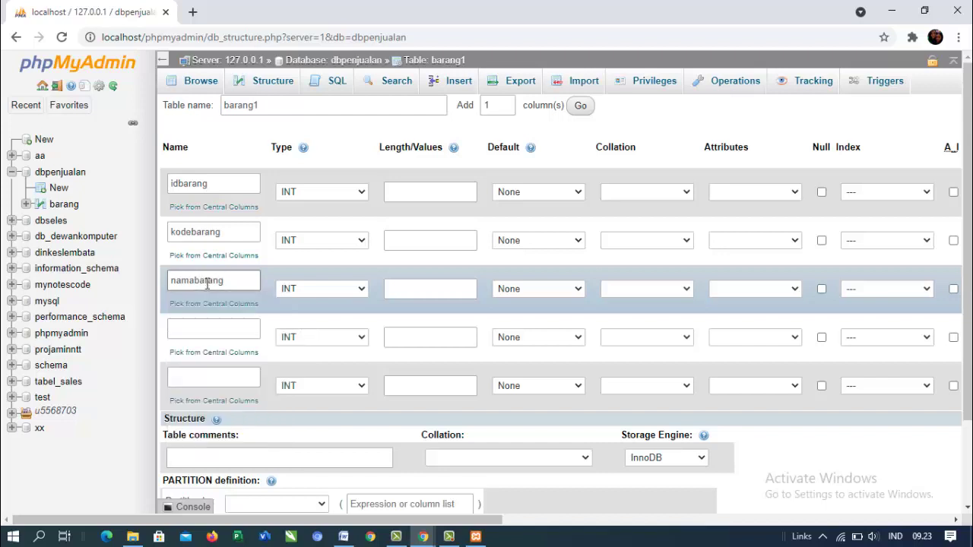
left_click(208, 322)
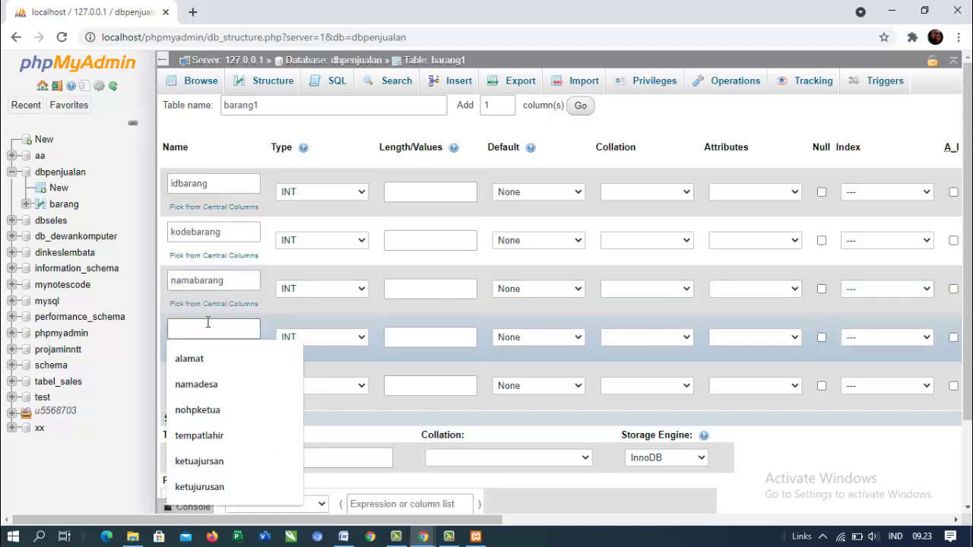
type("satuan")
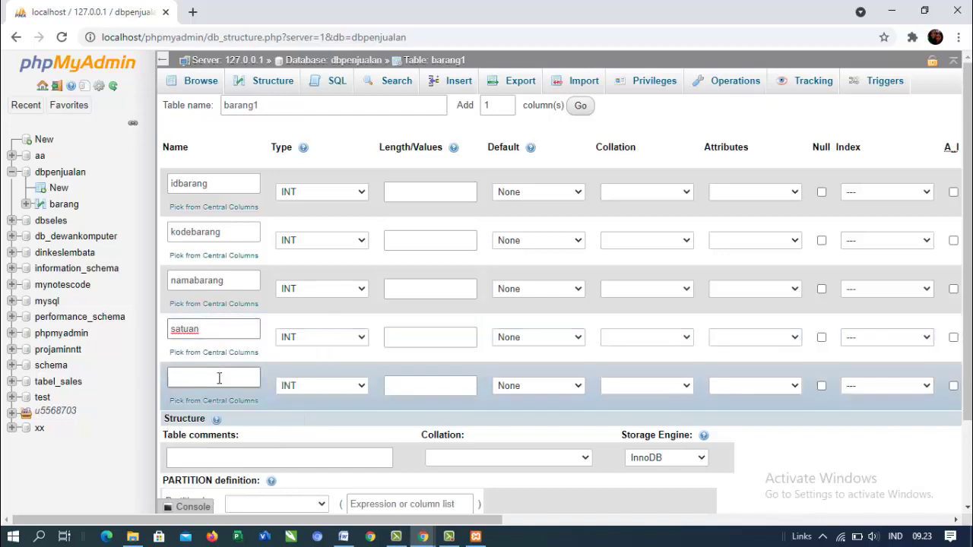
left_click(218, 379)
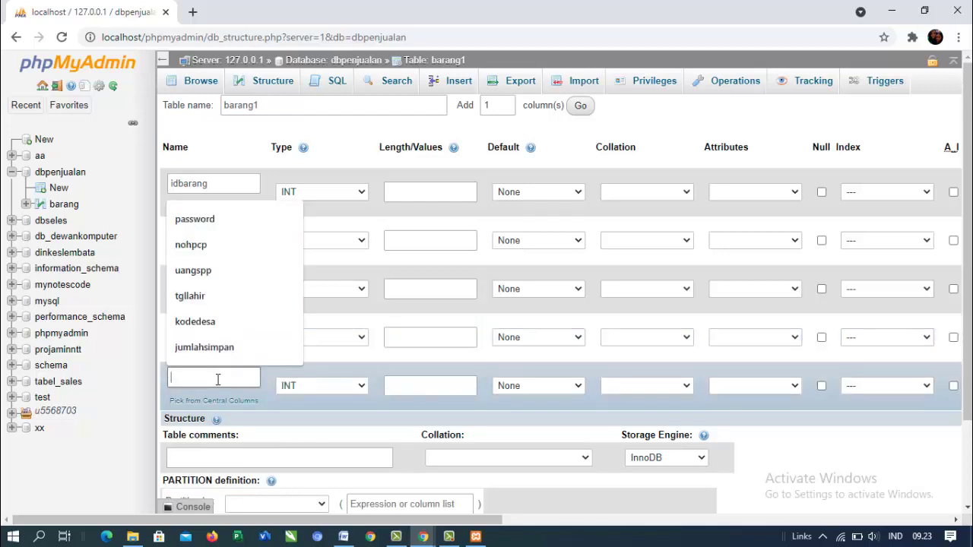
type("jumlah")
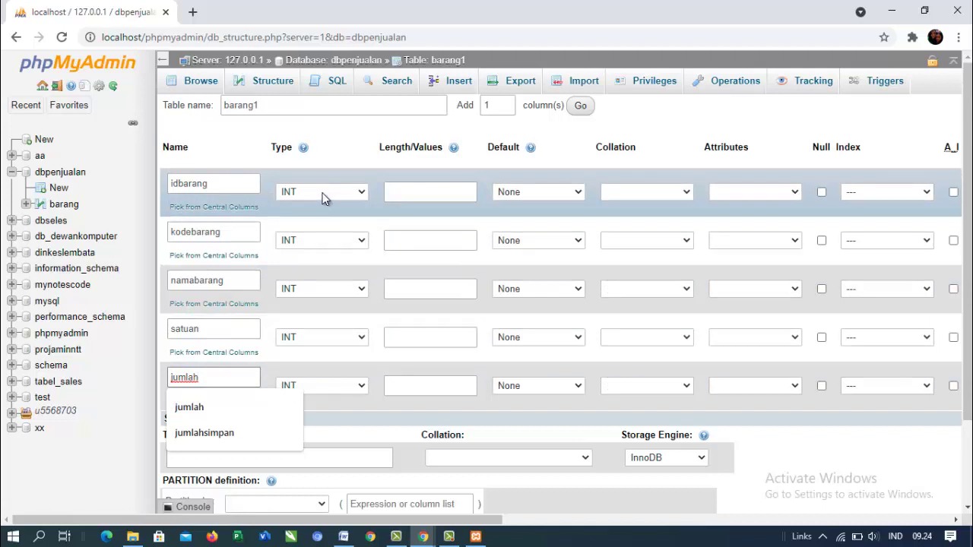
Look through the data types available for the idbarang column.
left_click(322, 194)
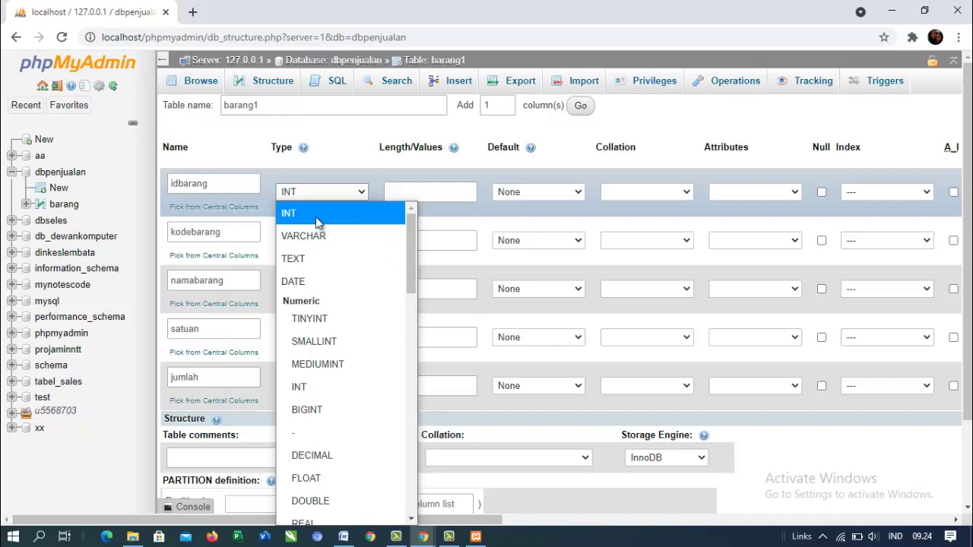
scroll(315, 221, "down", 3)
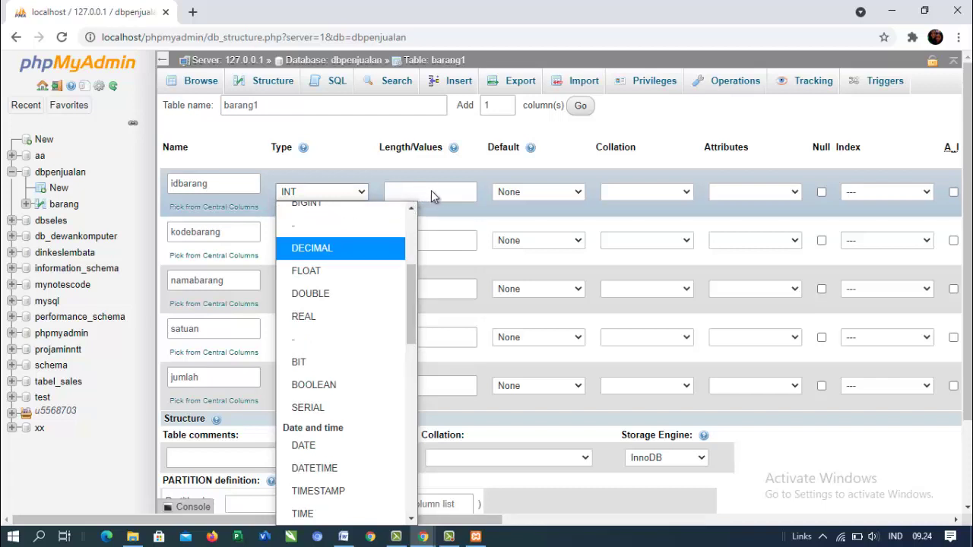
left_click(423, 256)
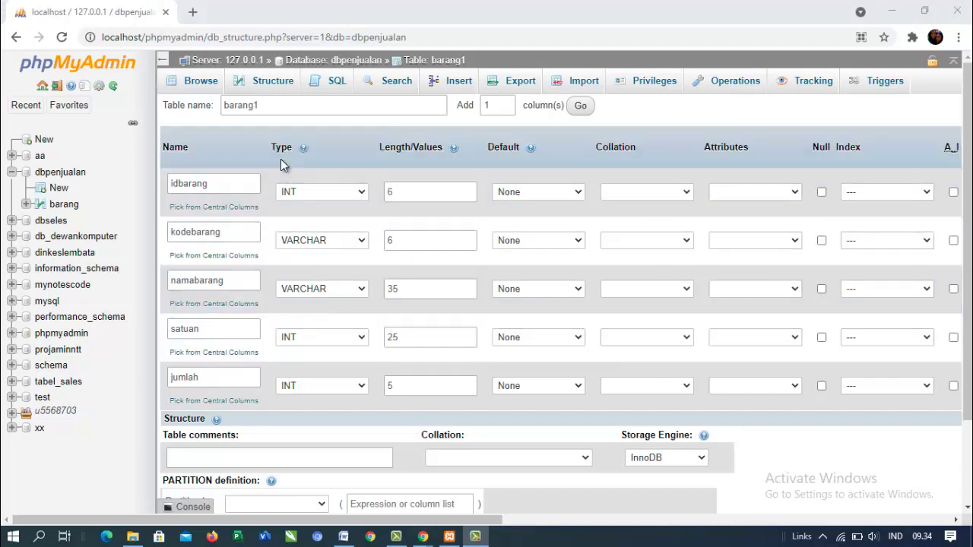
left_click(258, 105)
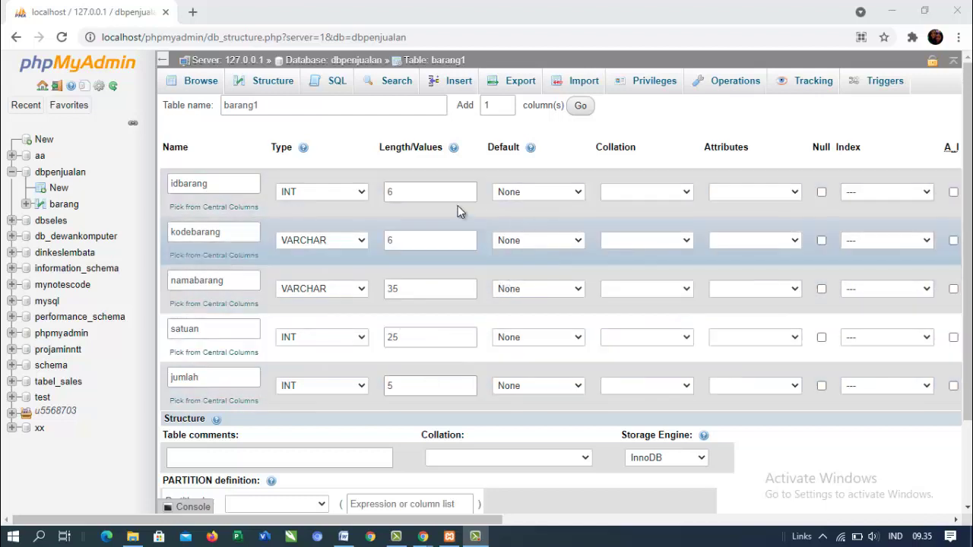
left_click(202, 189)
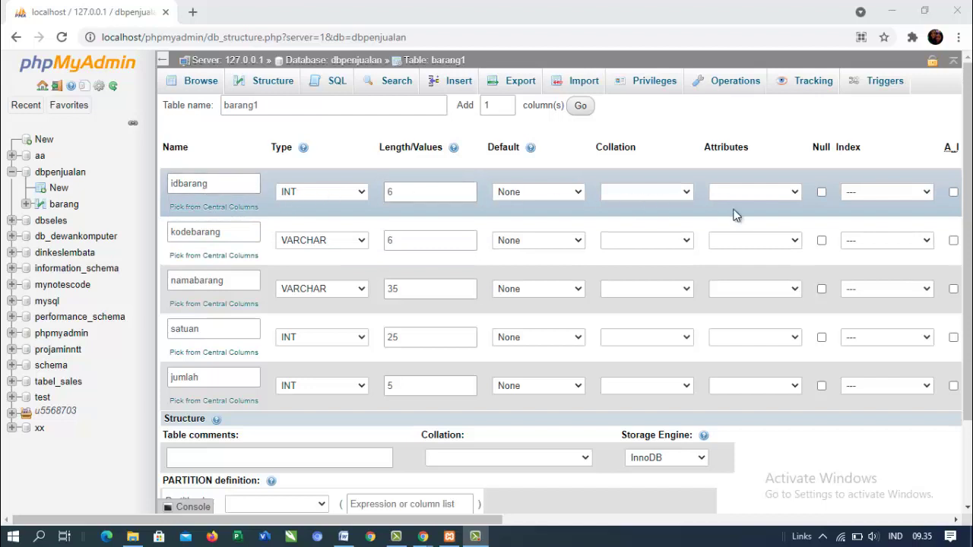
mouse_move(467, 520)
left_mouse_down()
mouse_move(471, 530)
mouse_move(495, 530)
mouse_move(463, 529)
left_mouse_up()
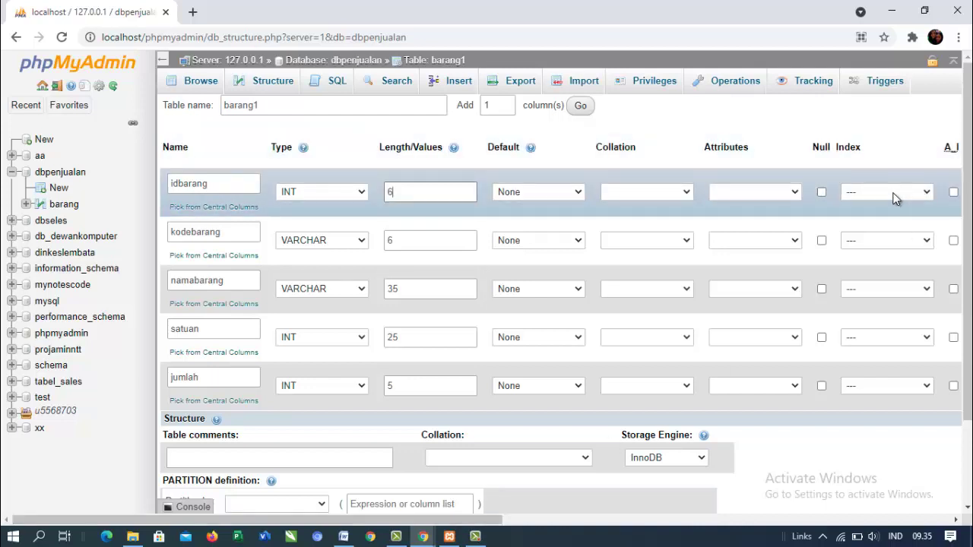
Make idbarang the PRIMARY index of the new table and enable auto-increment for it.
left_click(895, 196)
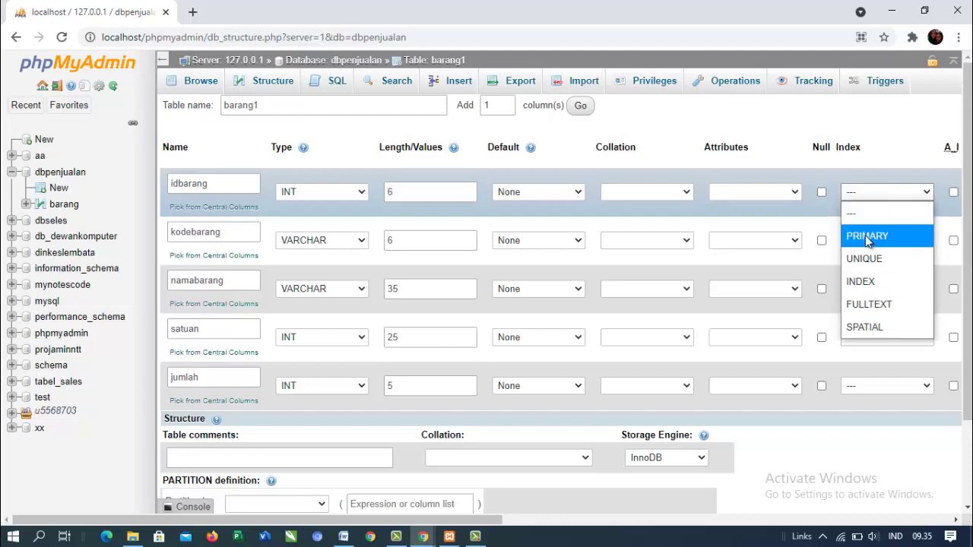
left_click(872, 240)
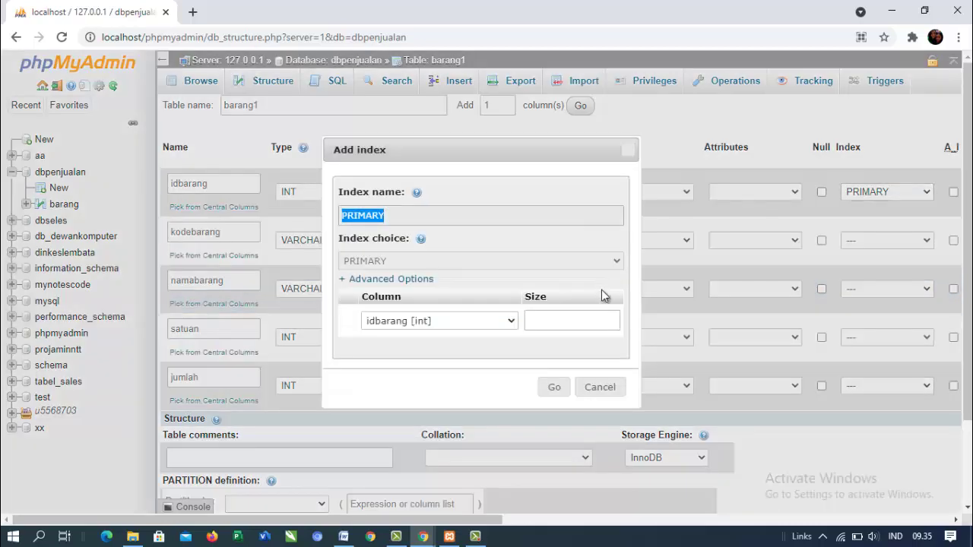
left_click(555, 389)
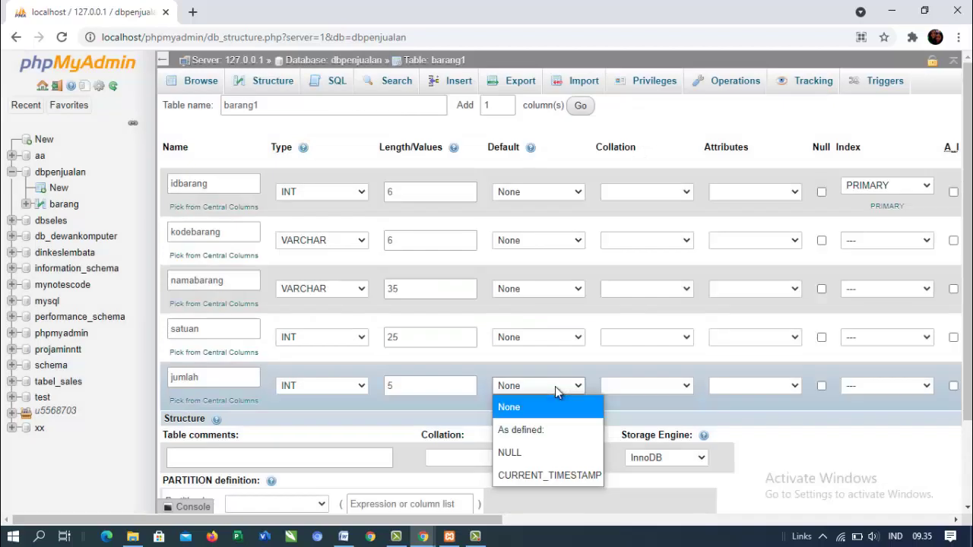
left_click(837, 217)
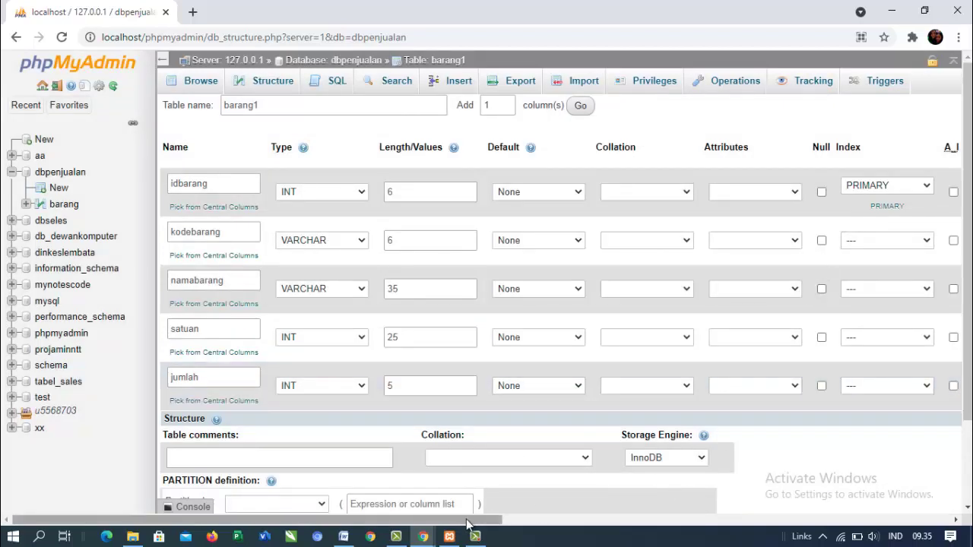
left_click_drag(499, 520, 535, 521)
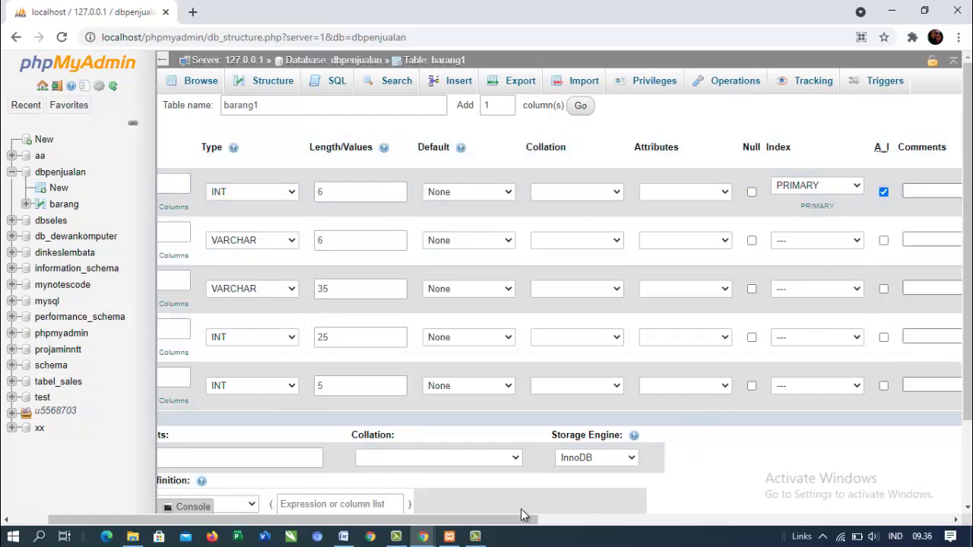
Save the new barang1 table with its five defined columns.
left_click_drag(521, 517, 418, 511)
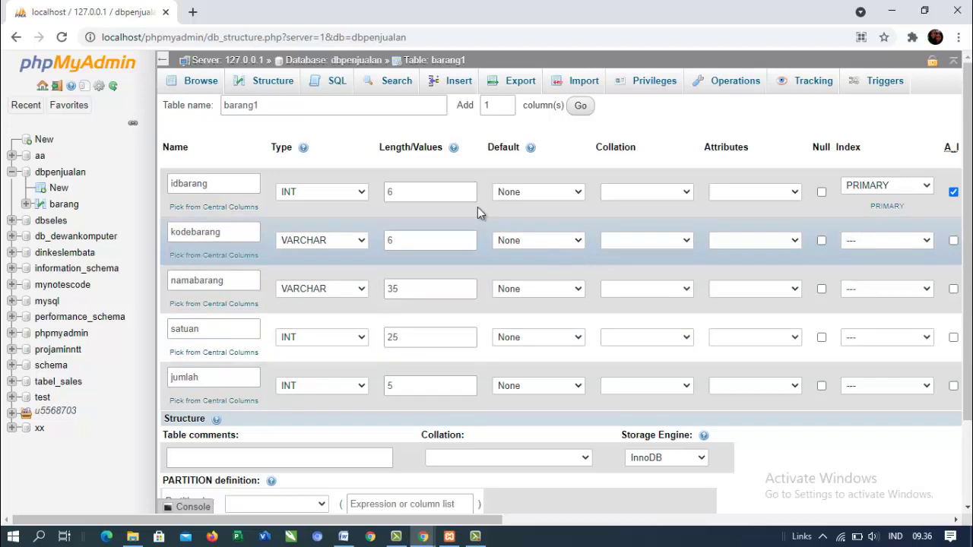
left_click(417, 198)
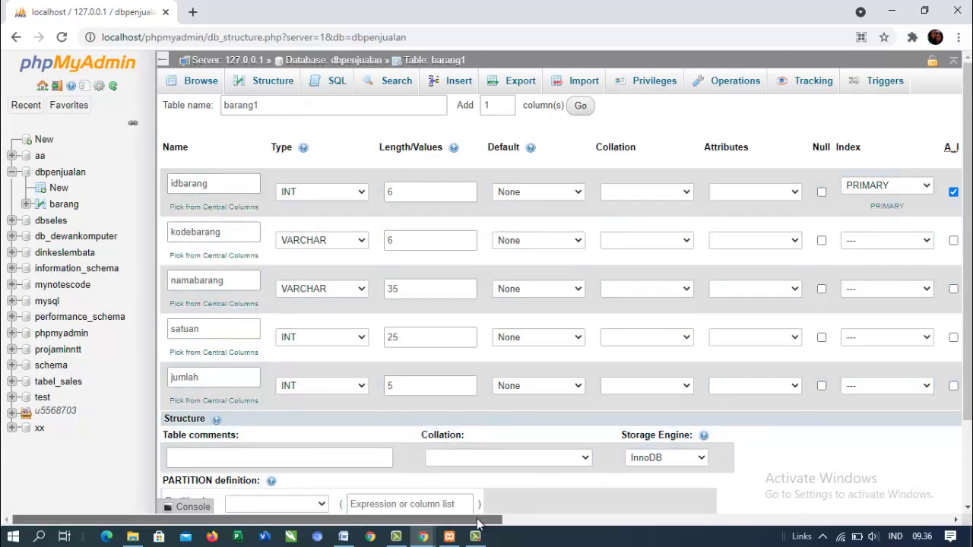
left_click_drag(539, 520, 622, 514)
scroll(760, 426, "down", 2)
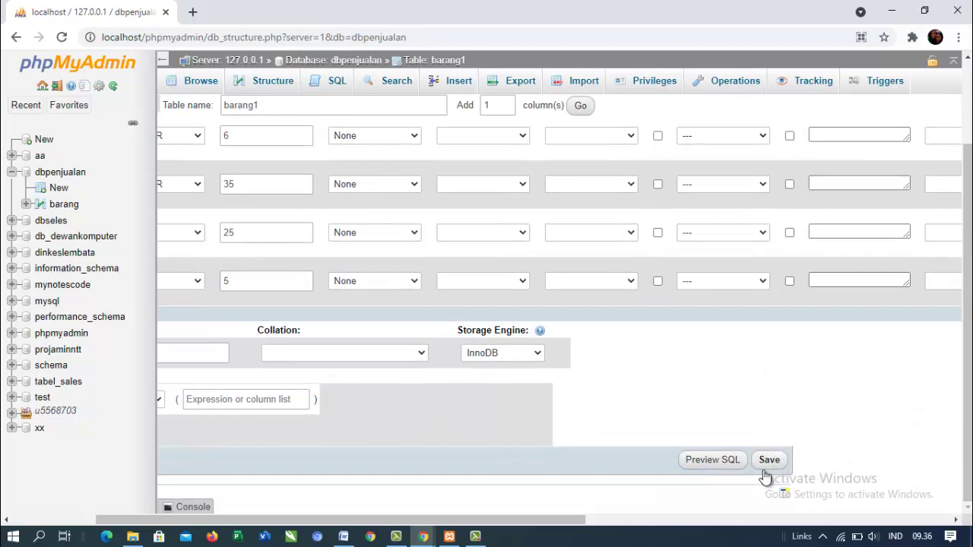
left_click(766, 461)
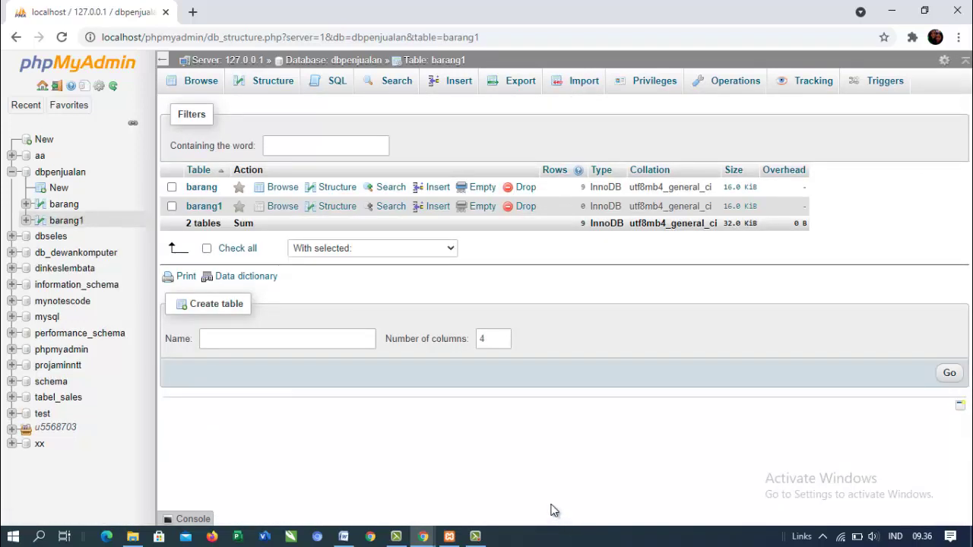
Open the structure of the barang1 table and start adding 1 column after satuan.
left_click(213, 206)
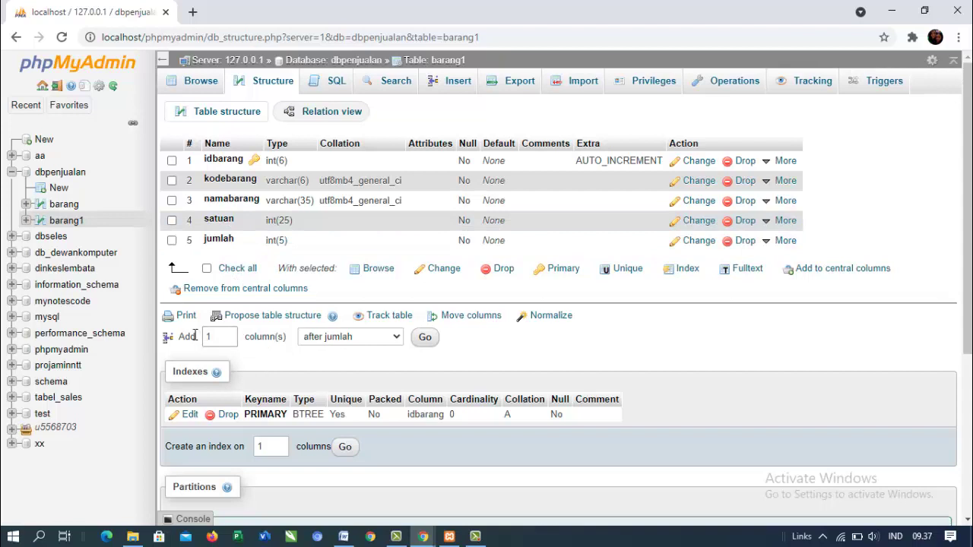
left_click(338, 339)
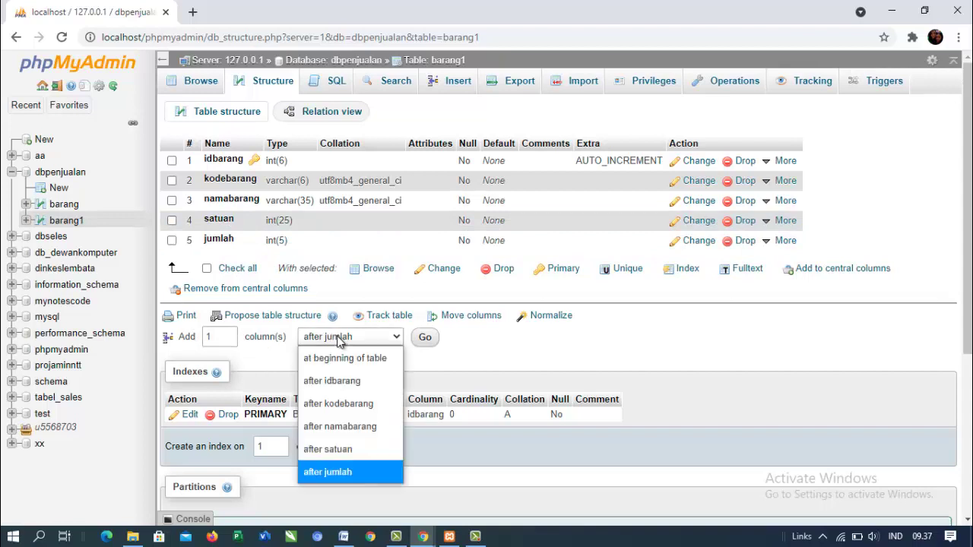
left_click(335, 451)
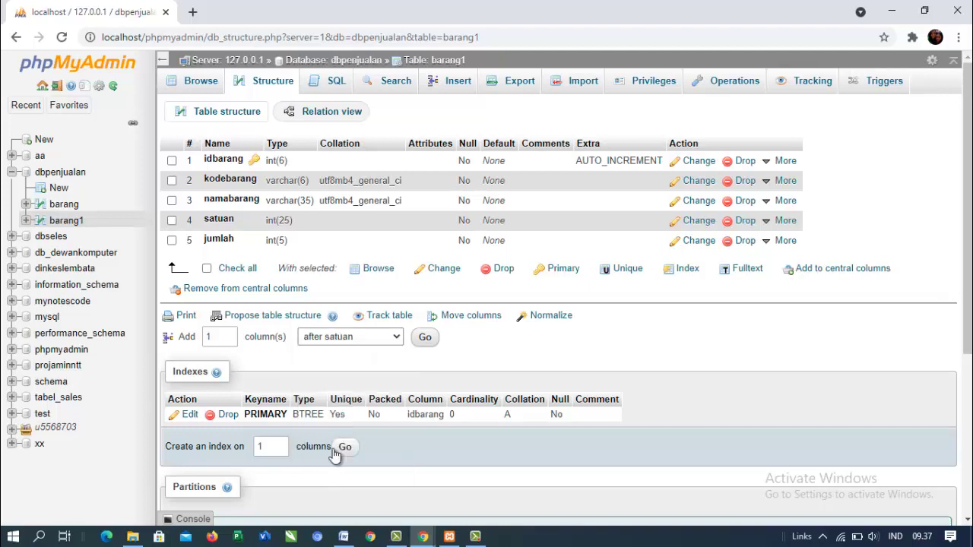
double_click(213, 336)
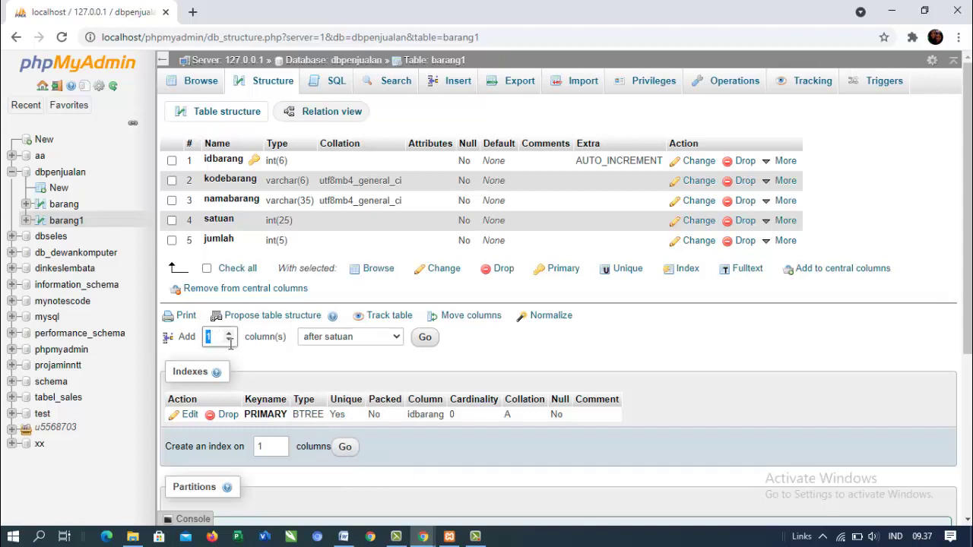
left_click(425, 339)
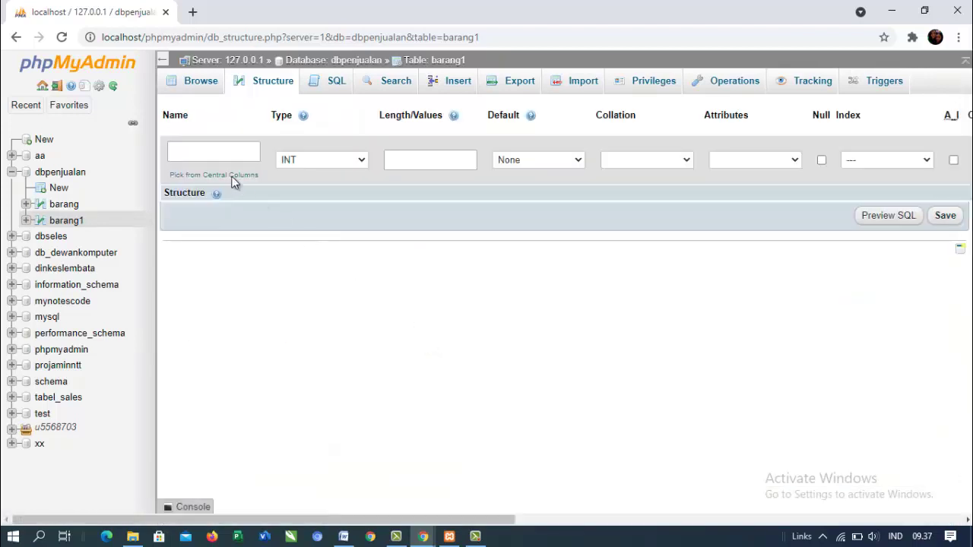
Define the added column as harga with type INT and length 7, and save it.
left_click(213, 151)
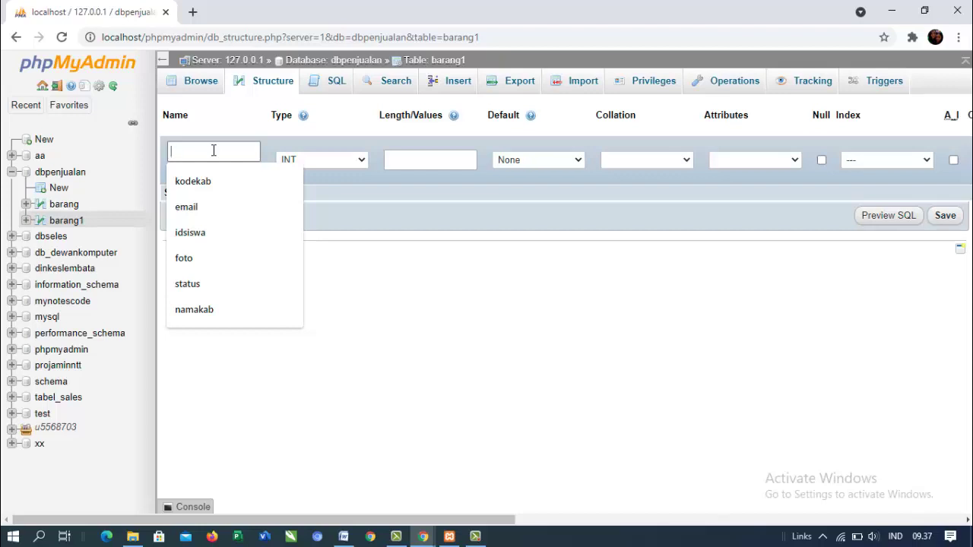
type("harga")
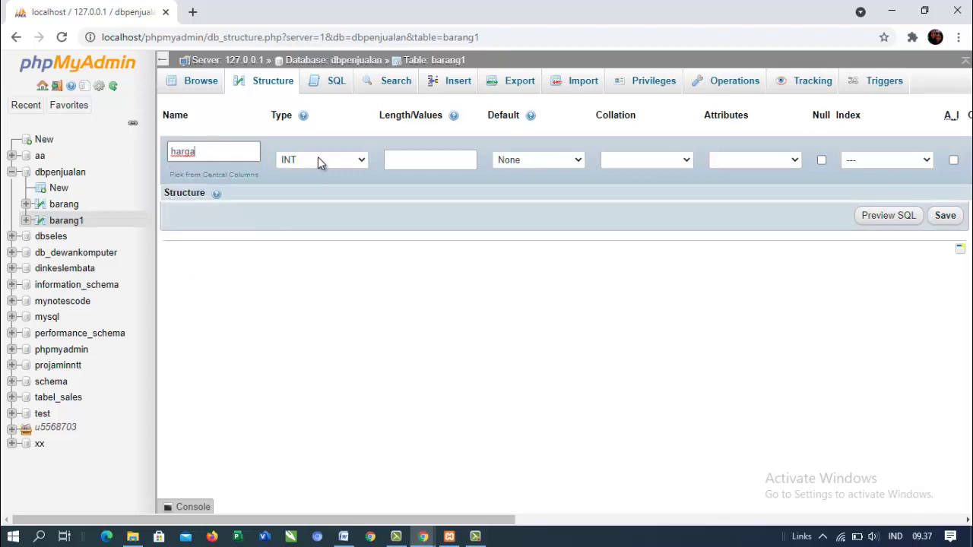
left_click(400, 161)
left_click(400, 160)
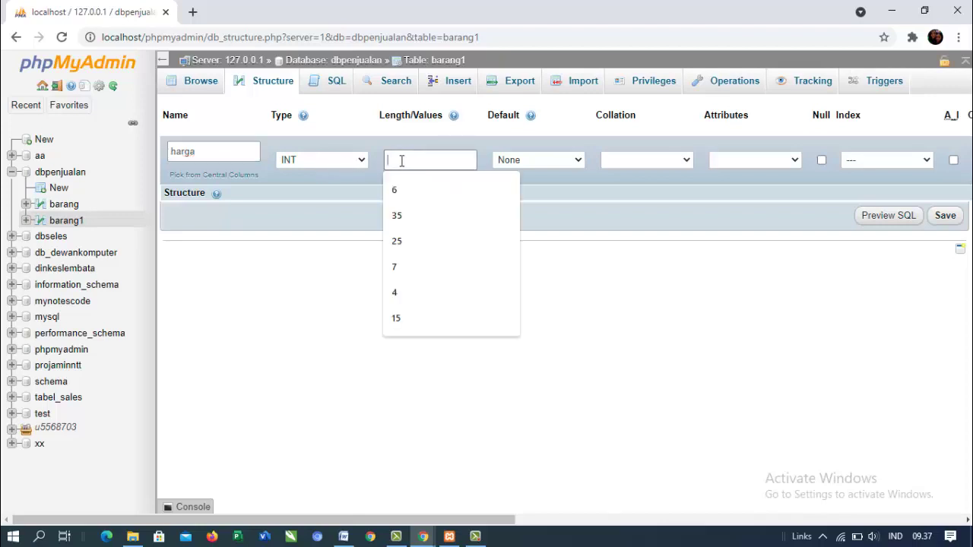
type("7")
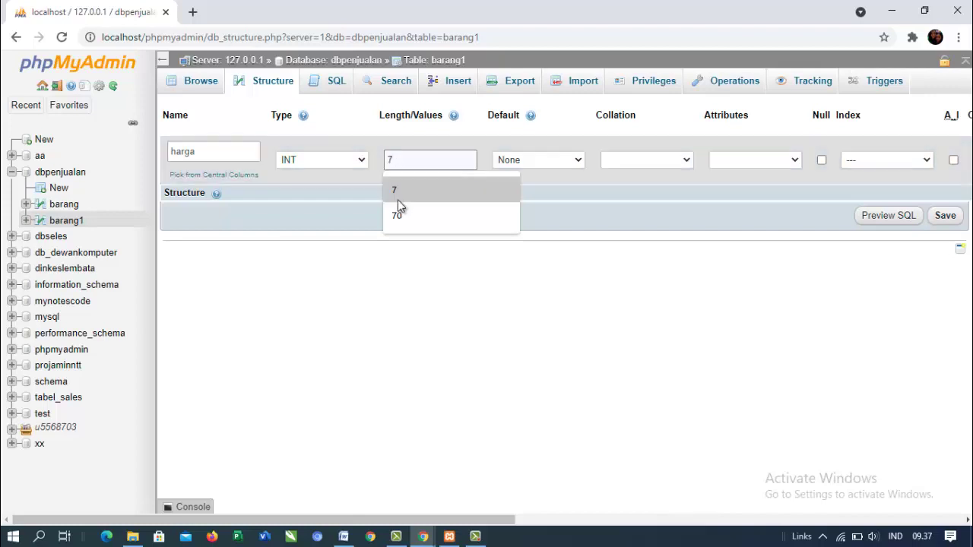
left_click(763, 262)
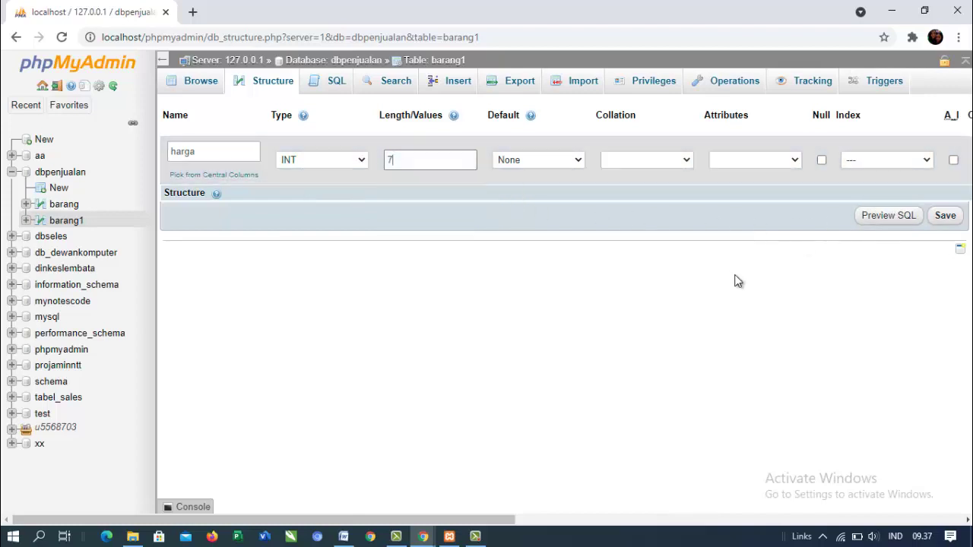
left_click(944, 218)
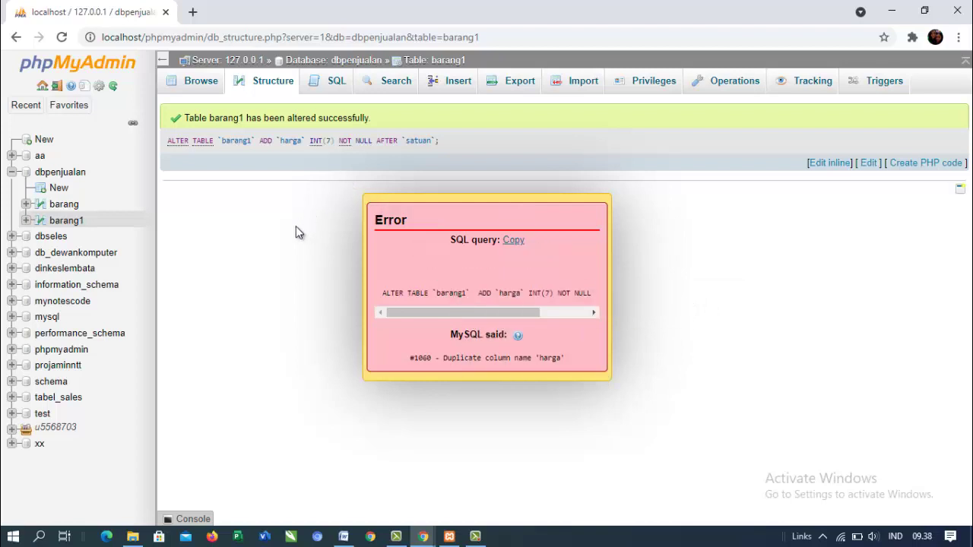
Show the structure of barang1 again and check the position options for adding another column.
left_click(275, 86)
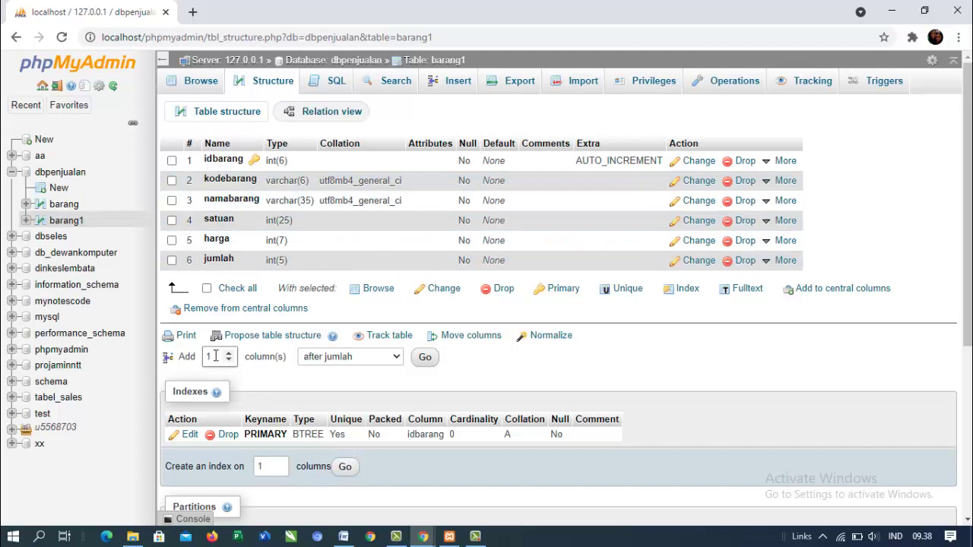
left_click(346, 358)
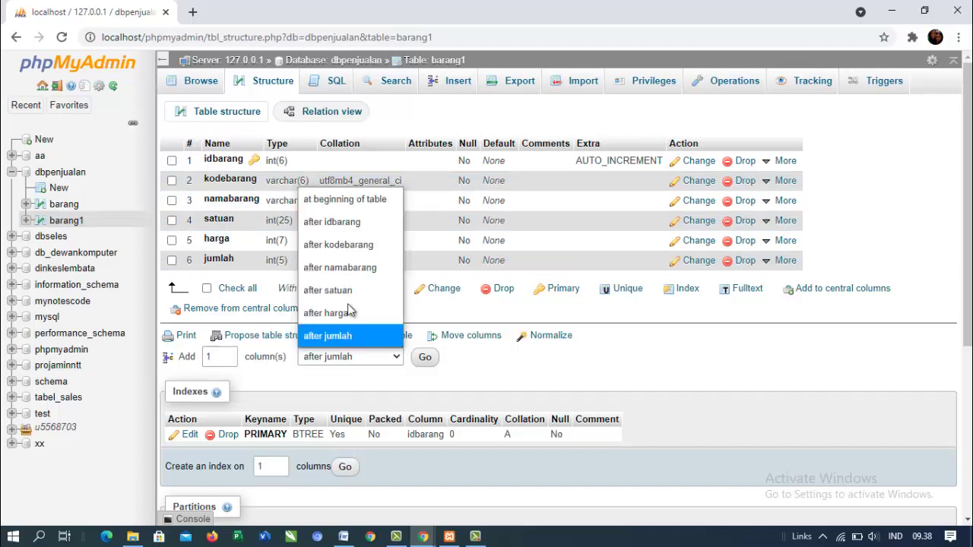
left_click(546, 377)
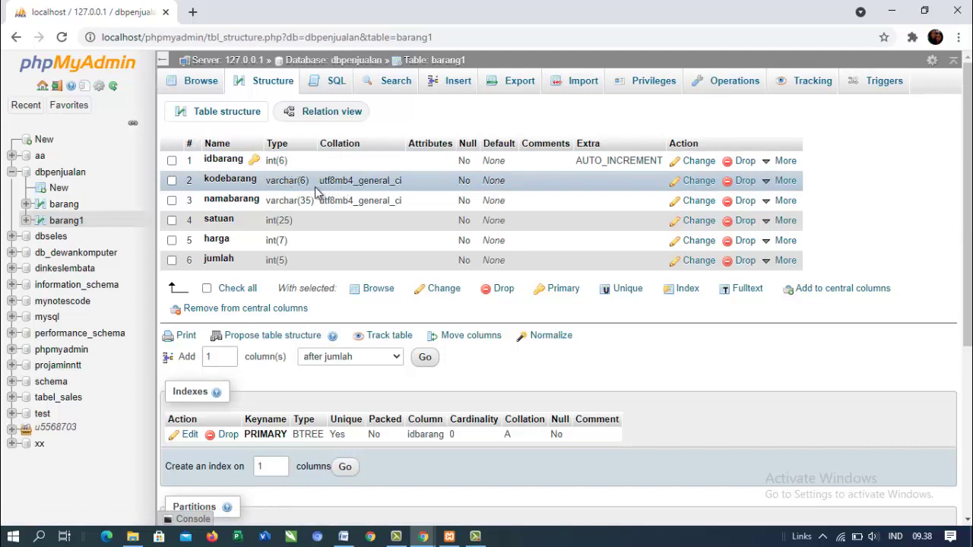
Change the length of the kodebarang column to 4 and save the column.
left_click(693, 185)
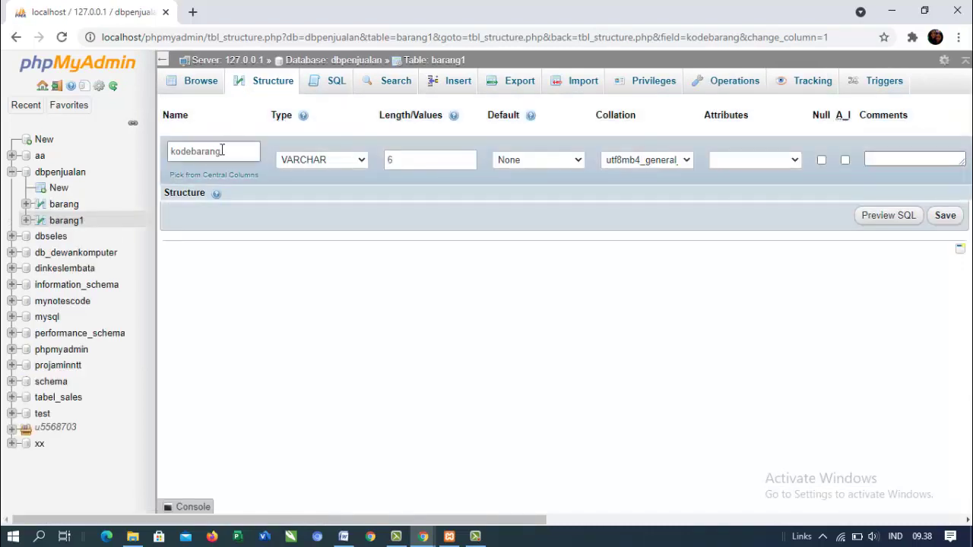
left_click(241, 155)
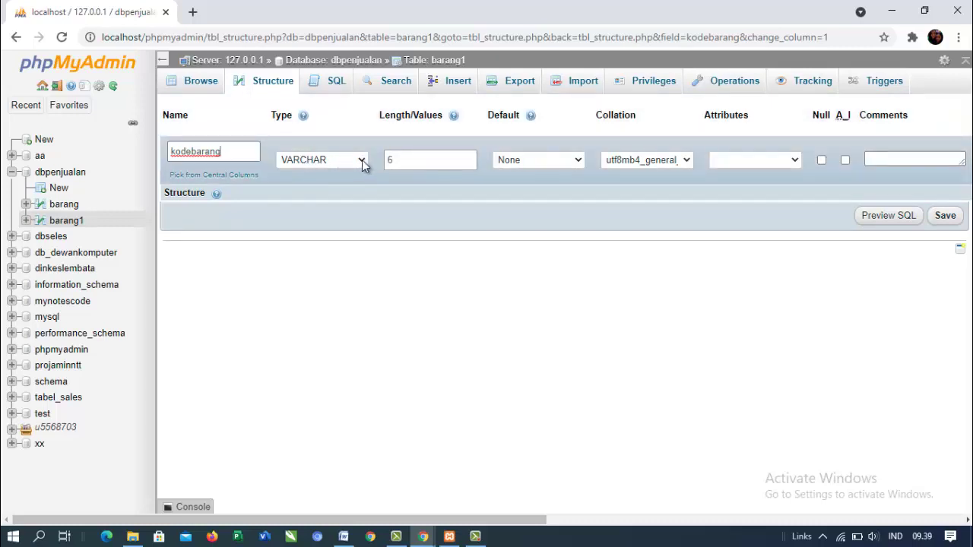
left_click(407, 163)
type("4")
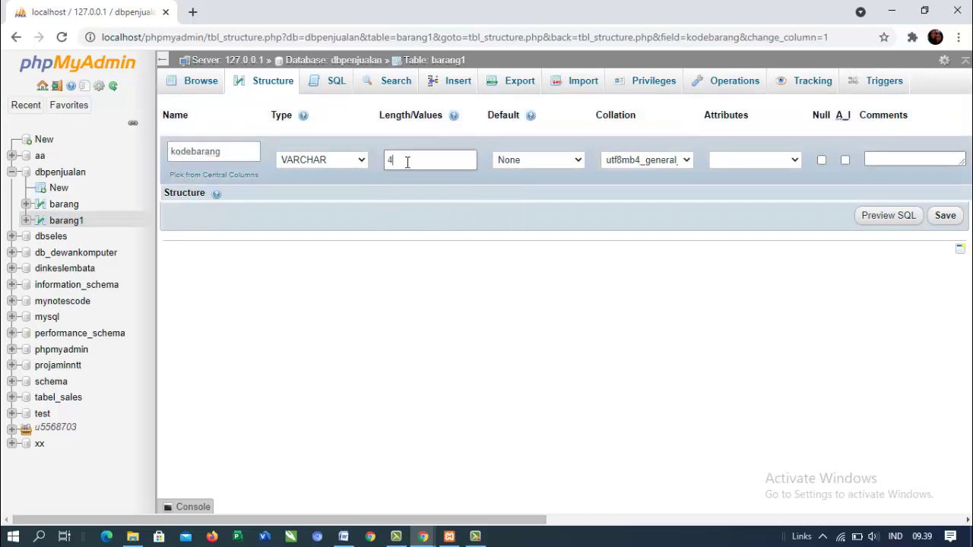
left_click(813, 266)
left_click(946, 217)
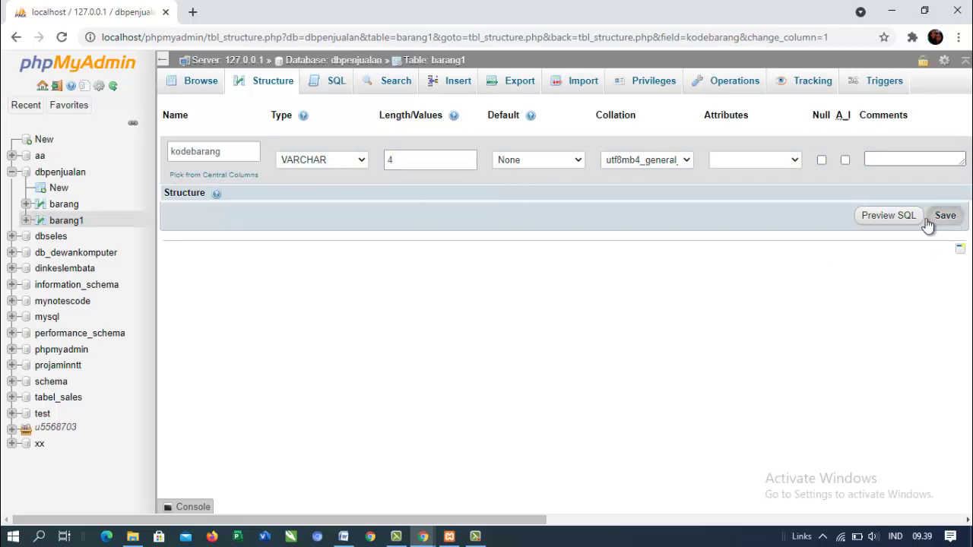